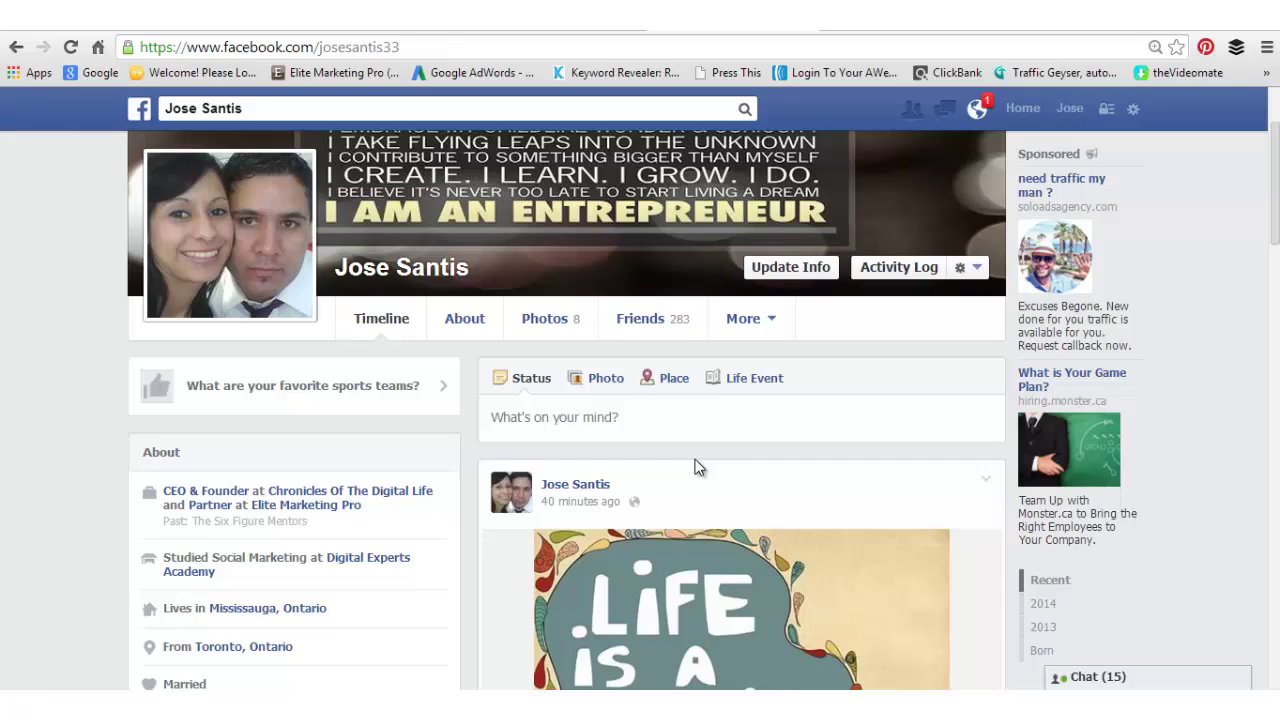
Search the site for "diana cakes" and cut the query back to its first word to compare the suggestions
click(354, 108)
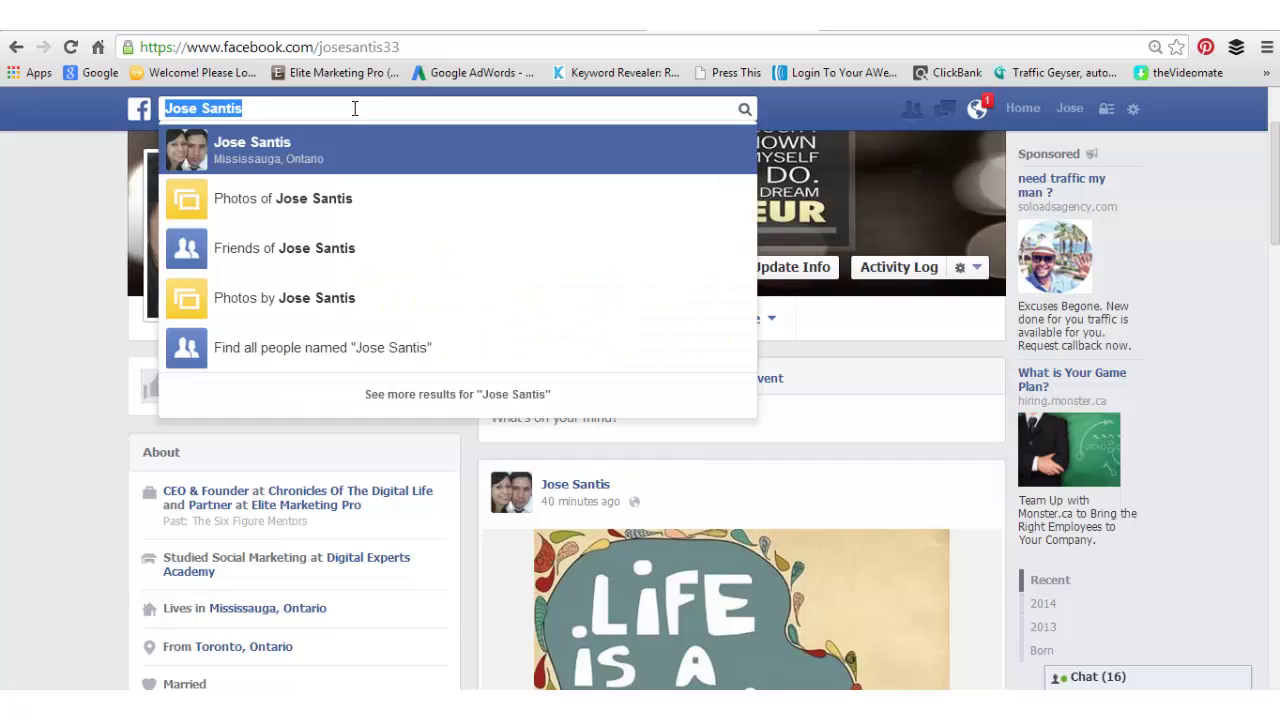
text(diana cakes)
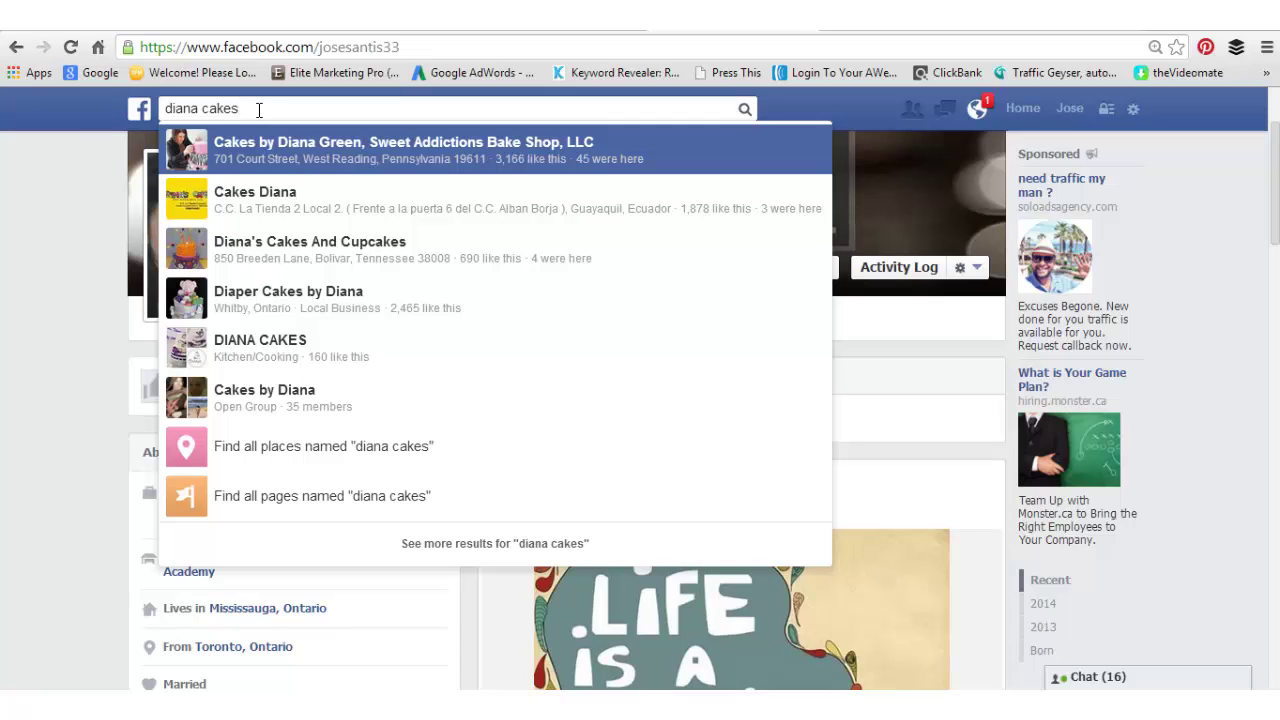
key(BackSpace)
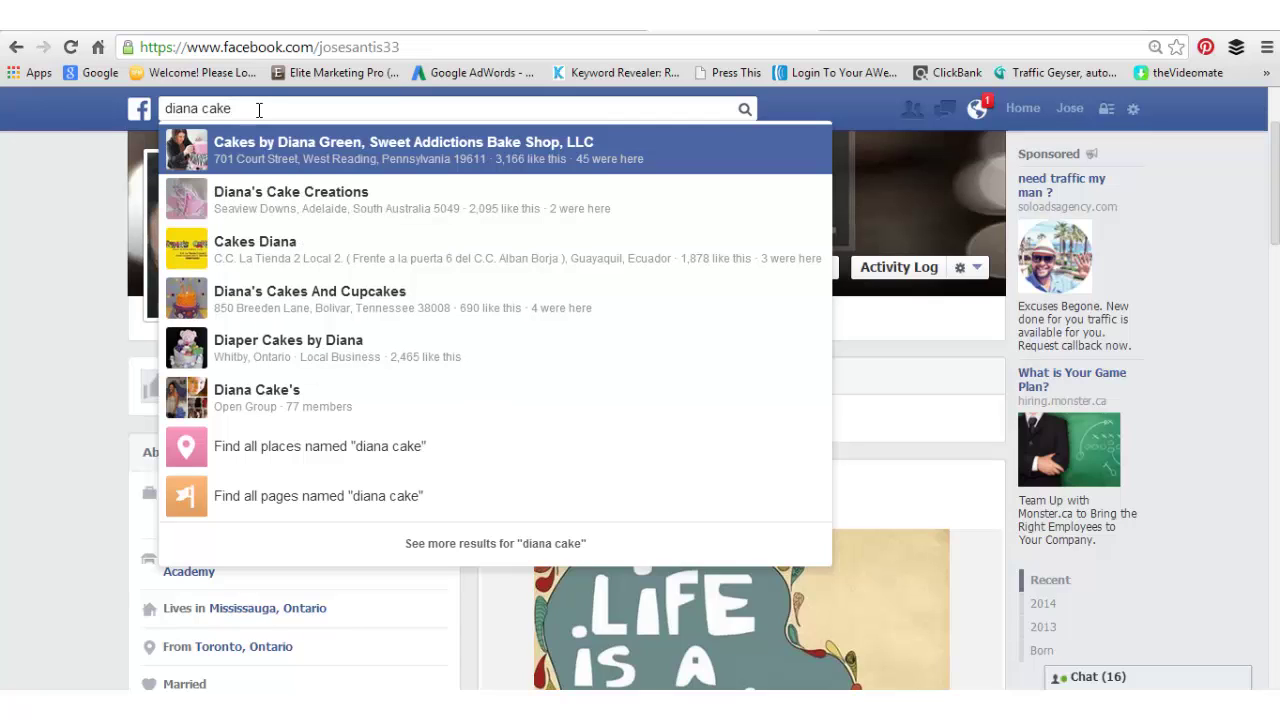
key(BackSpace)
key(BackSpace)
key(BackSpace)
key(BackSpace)
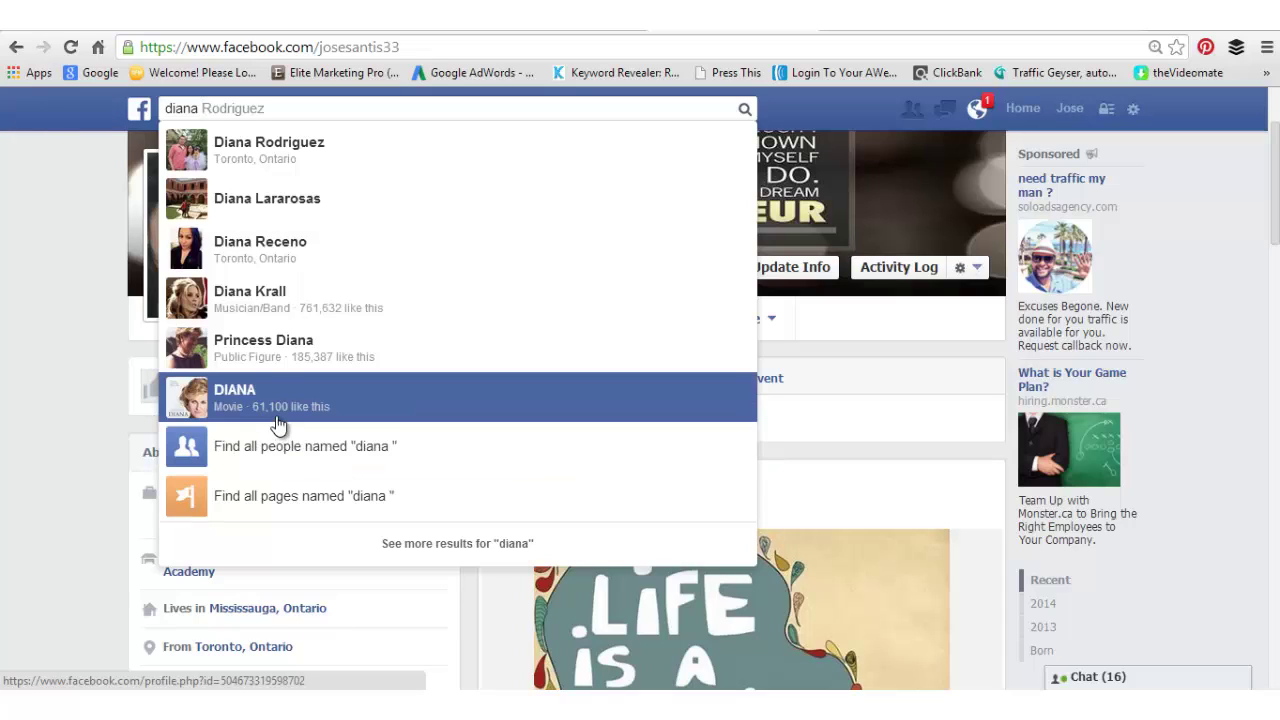
key(BackSpace)
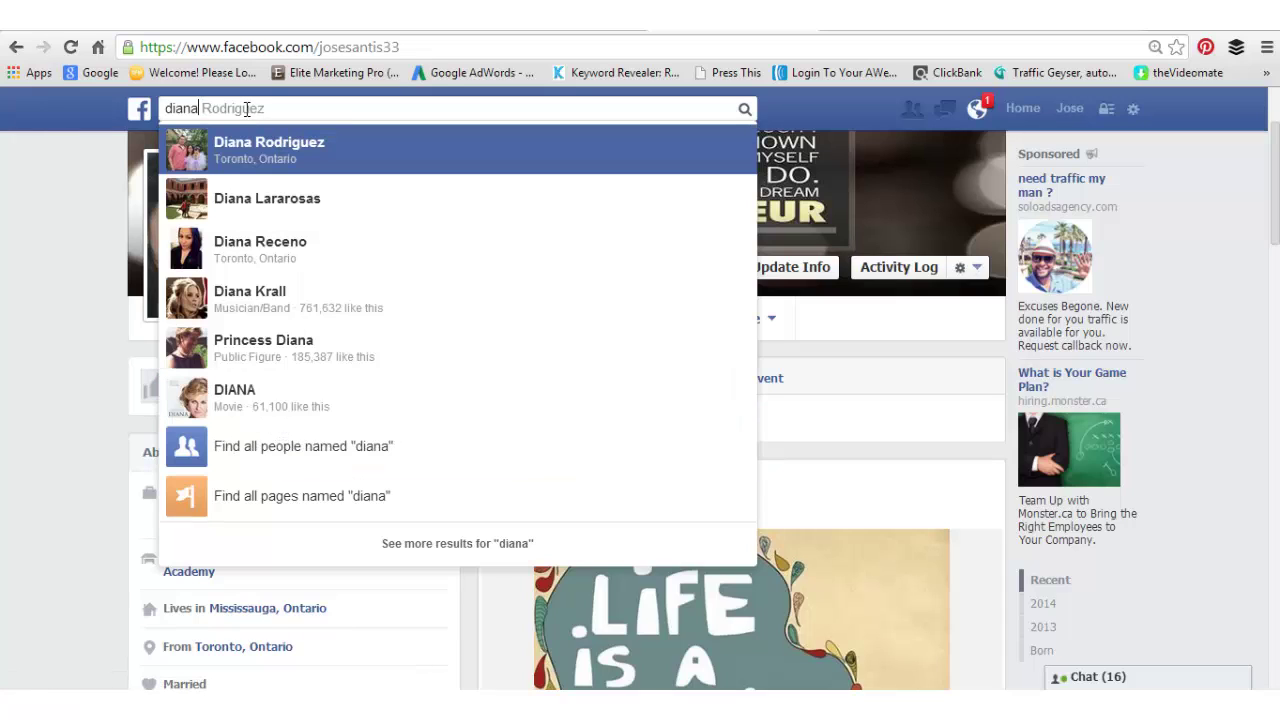
Replace the search query with "cakes" to view the suggested pages
key(BackSpace)
key(BackSpace)
key(BackSpace)
key(BackSpace)
key(BackSpace)
text(cae)
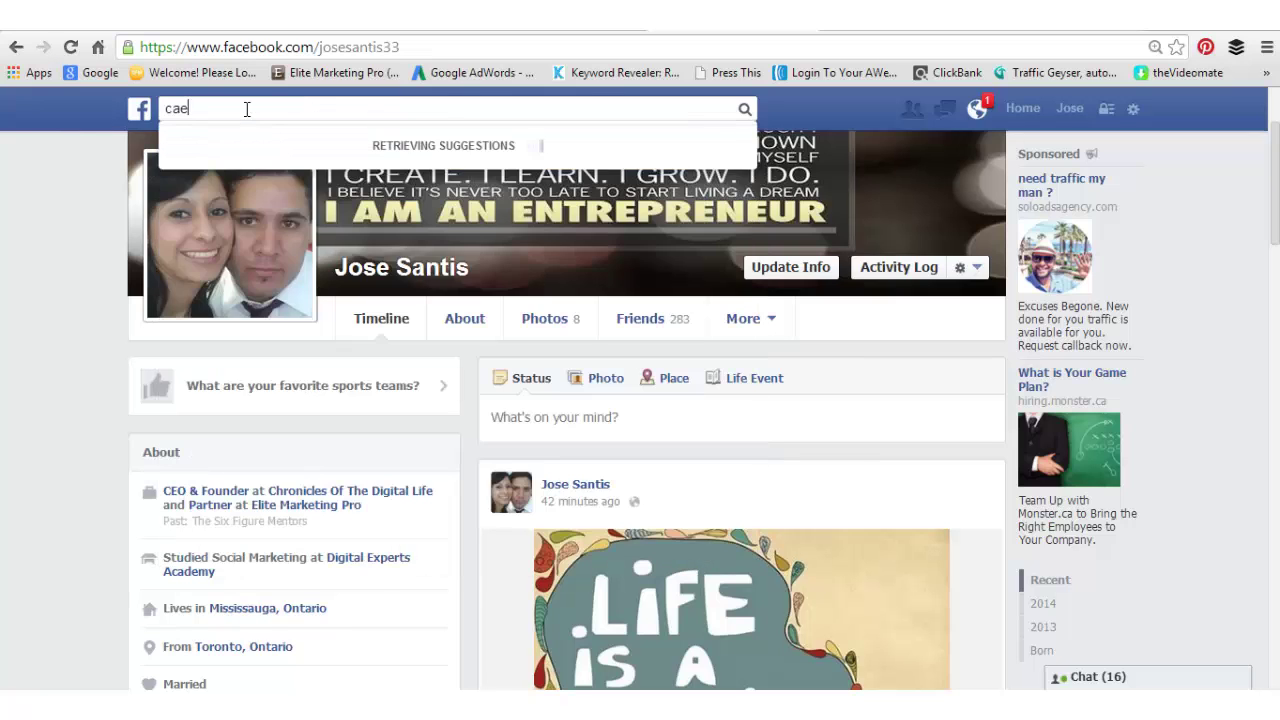
key(BackSpace)
text(keswag)
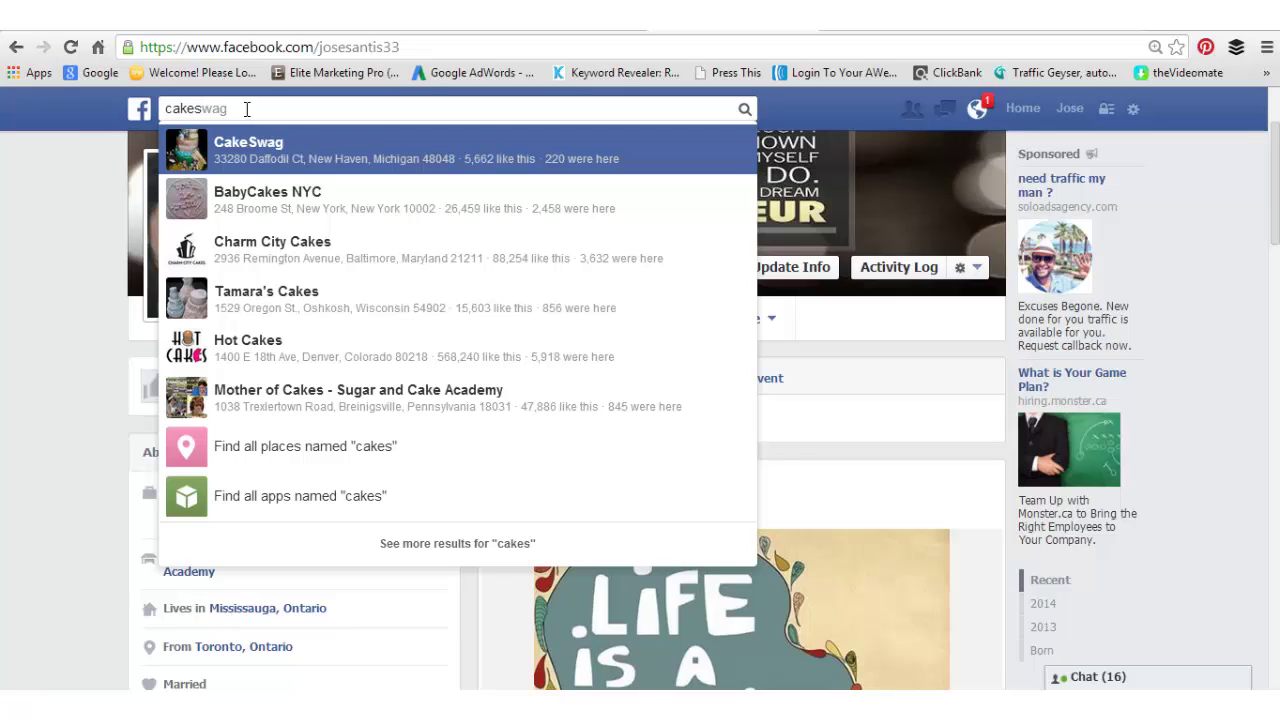
Replace the search query with "cakes by diana" to view the suggested pages
key(Left)
key(Left)
key(Left)
key(BackSpace)
key(BackSpace)
key(BackSpace)
key(BackSpace)
key(BackSpace)
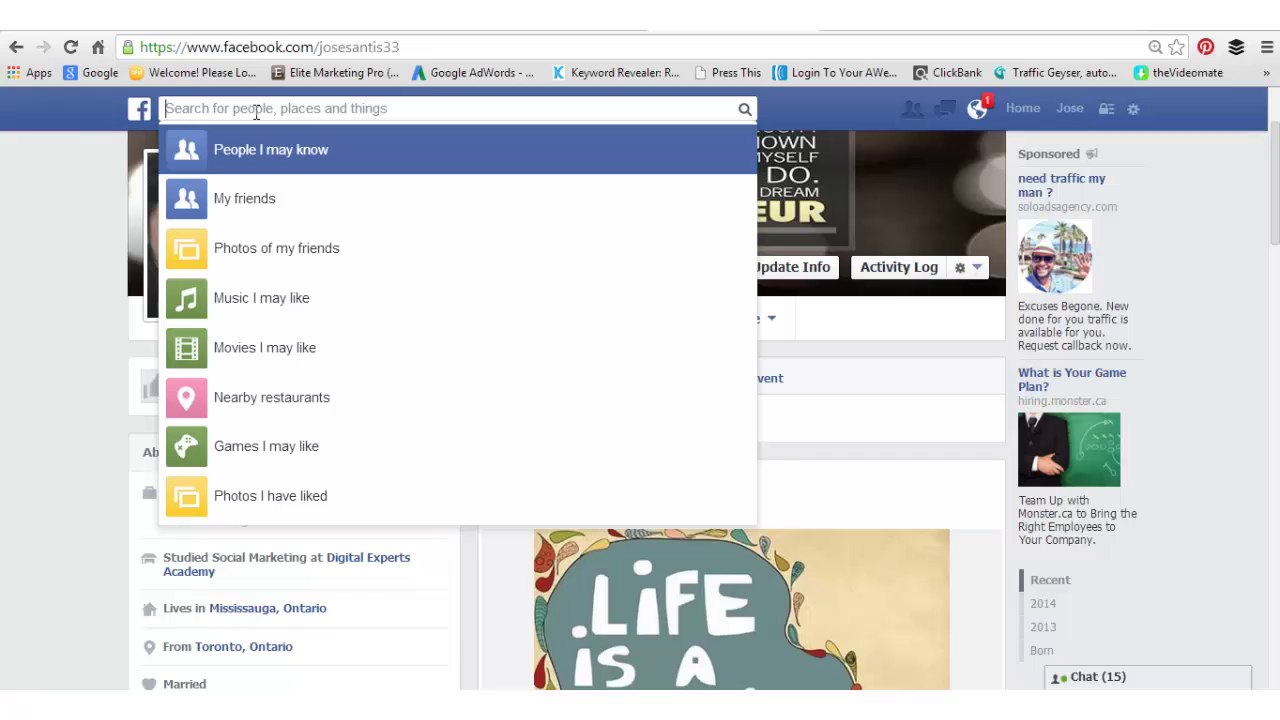
text(cakes b )
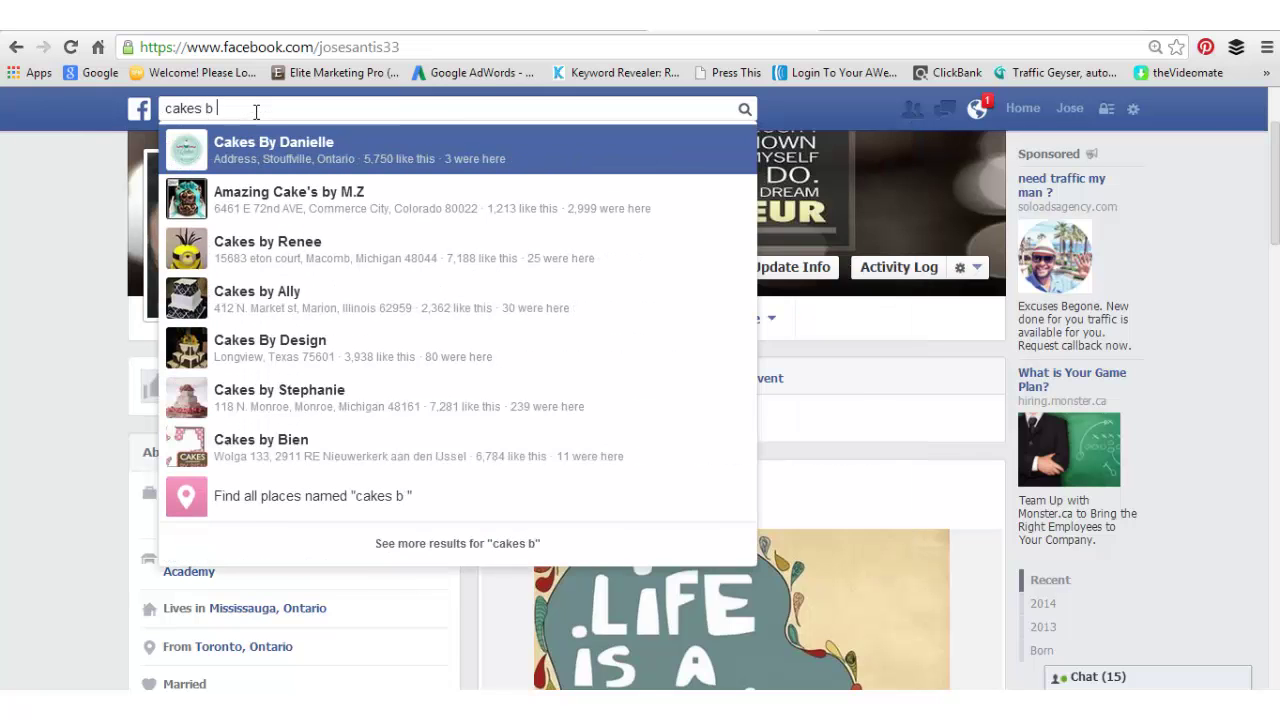
text(y diana)
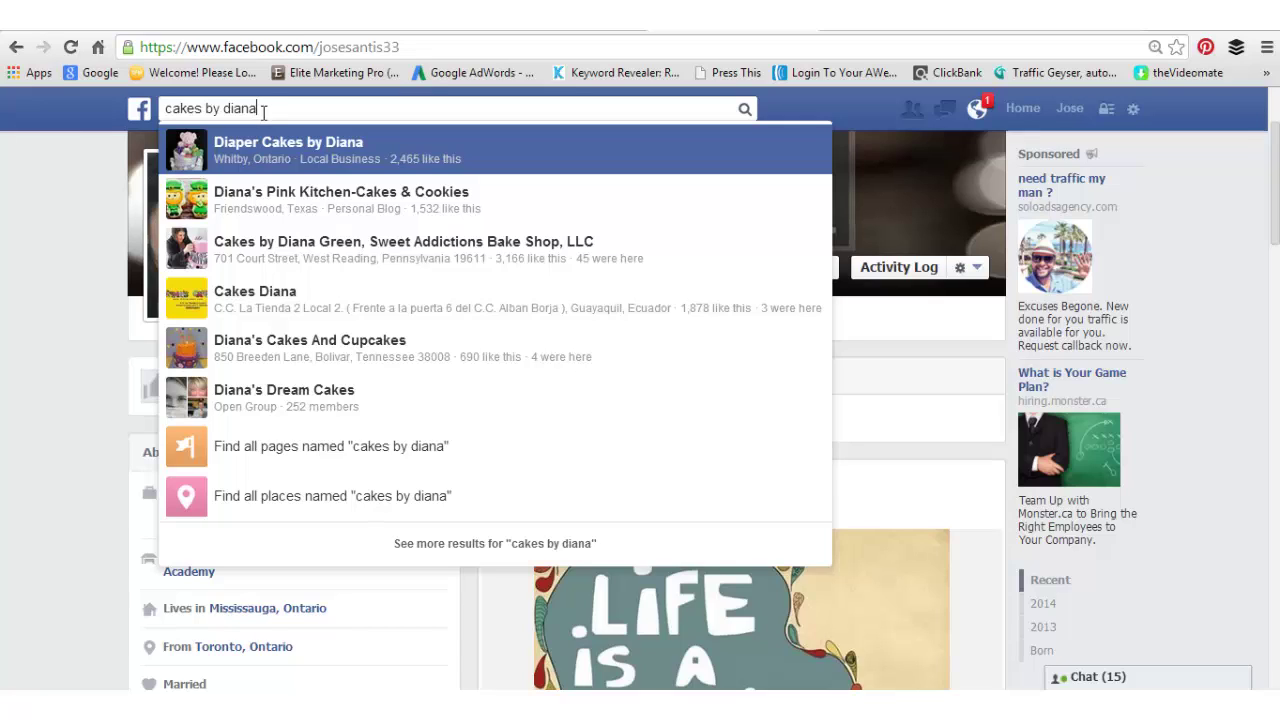
Clear the search query and open the form for creating a new Facebook page
key(BackSpace)
key(BackSpace)
key(BackSpace)
key(BackSpace)
key(BackSpace)
key(BackSpace)
key(BackSpace)
key(BackSpace)
key(BackSpace)
key(BackSpace)
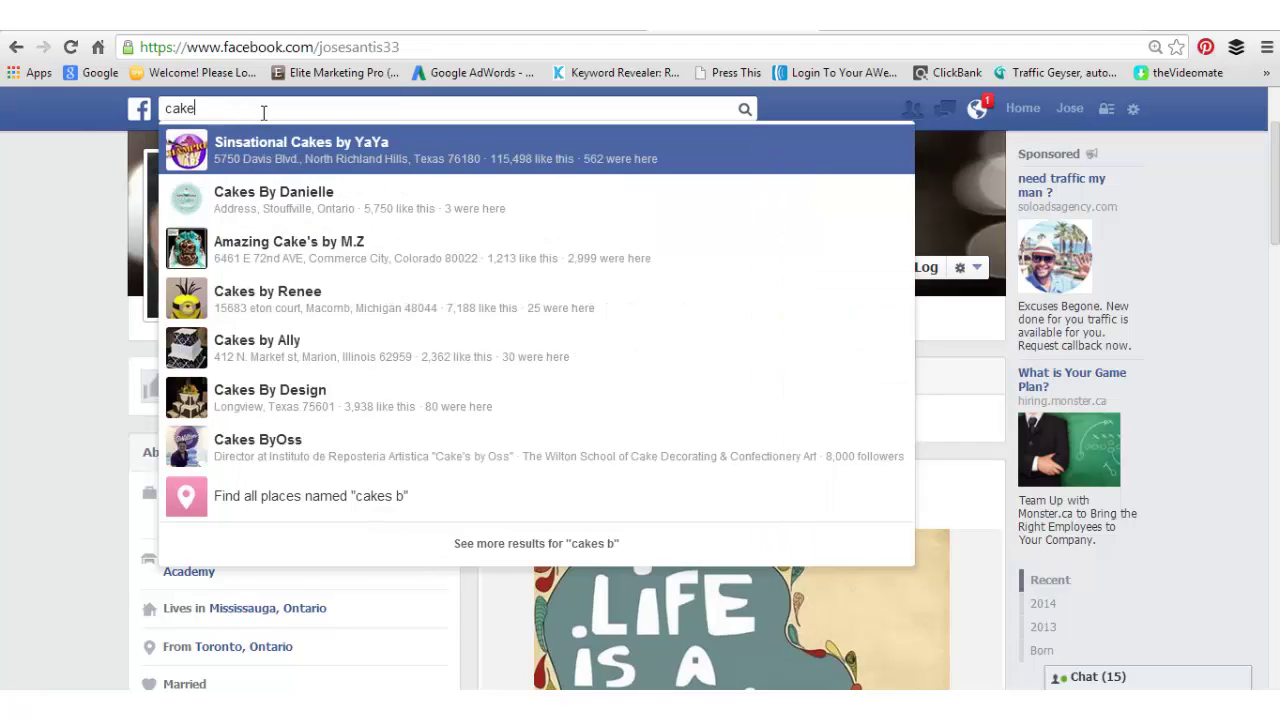
key(BackSpace)
key(BackSpace)
key(BackSpace)
key(BackSpace)
click(1133, 112)
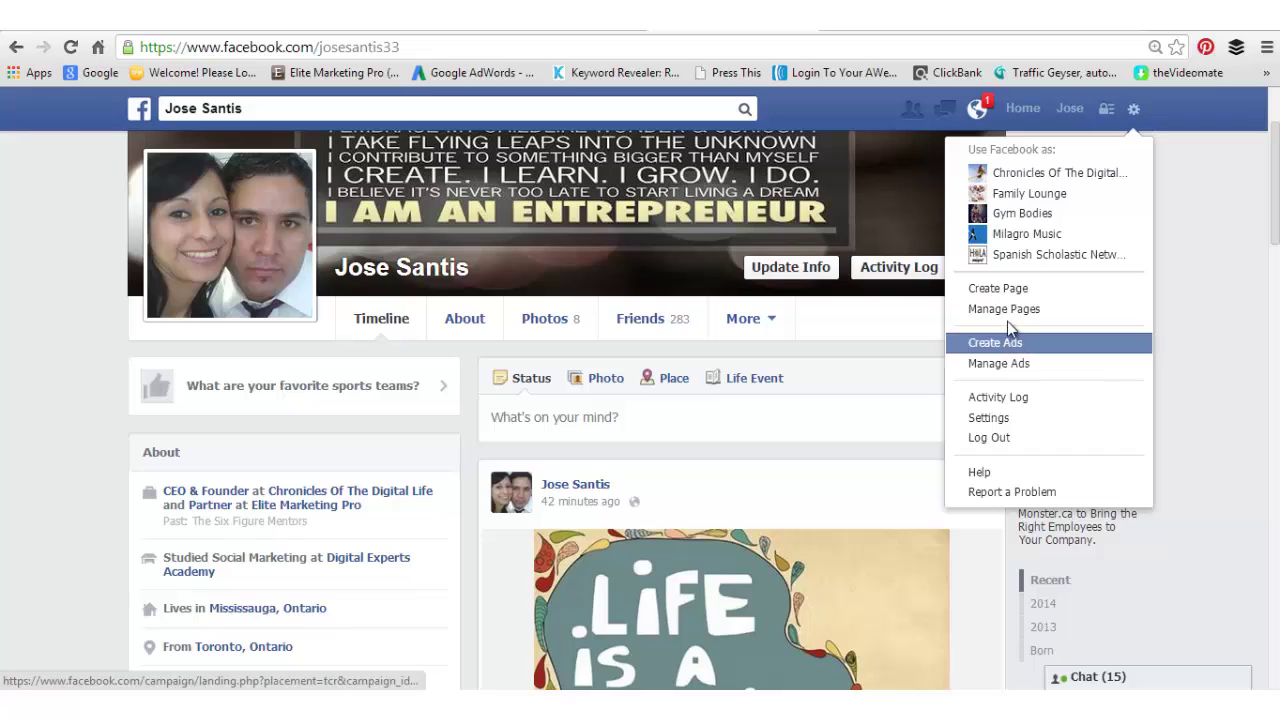
click(1004, 293)
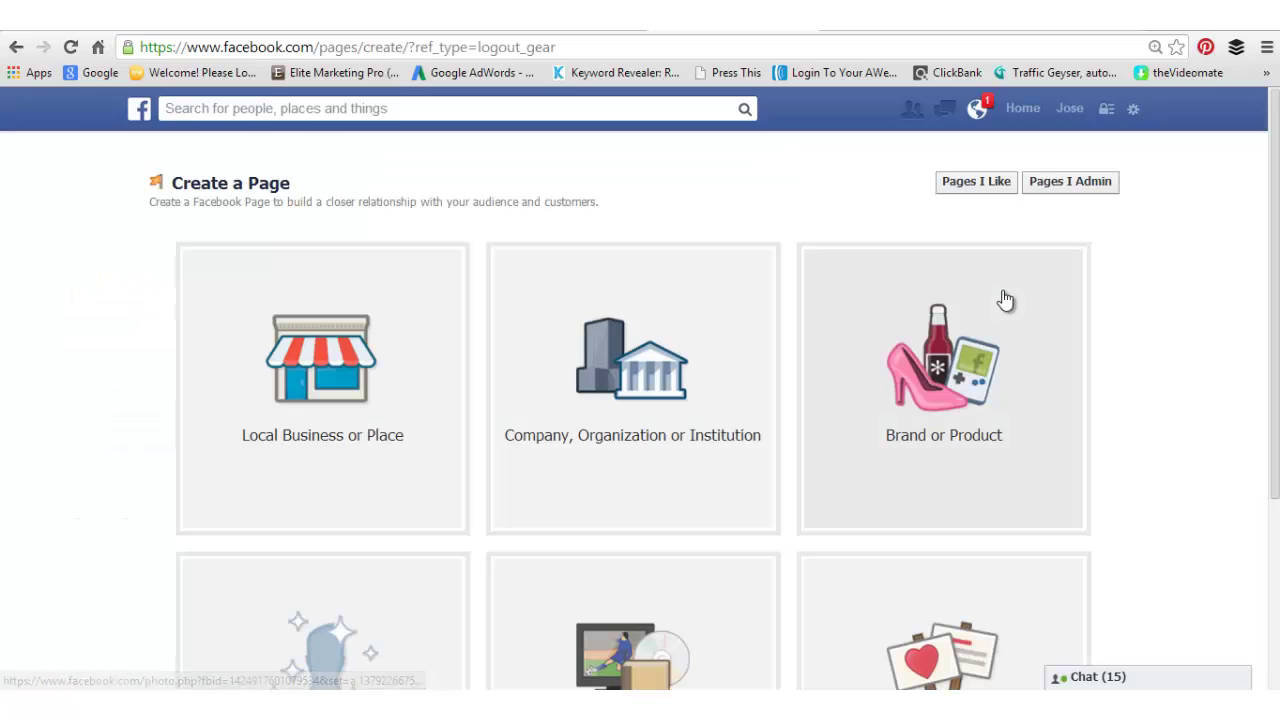
Choose Local Business or Place as the page type and set its category to Doctor
scroll(1005, 298, down, 1)
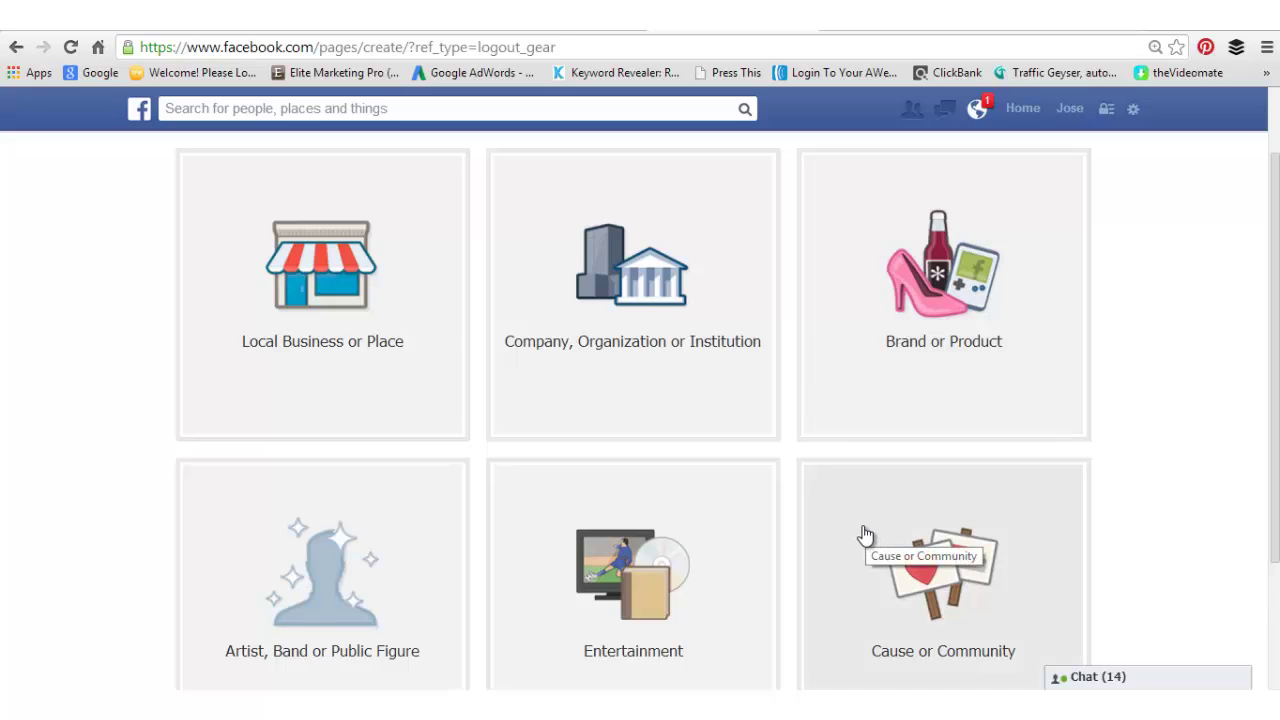
click(365, 306)
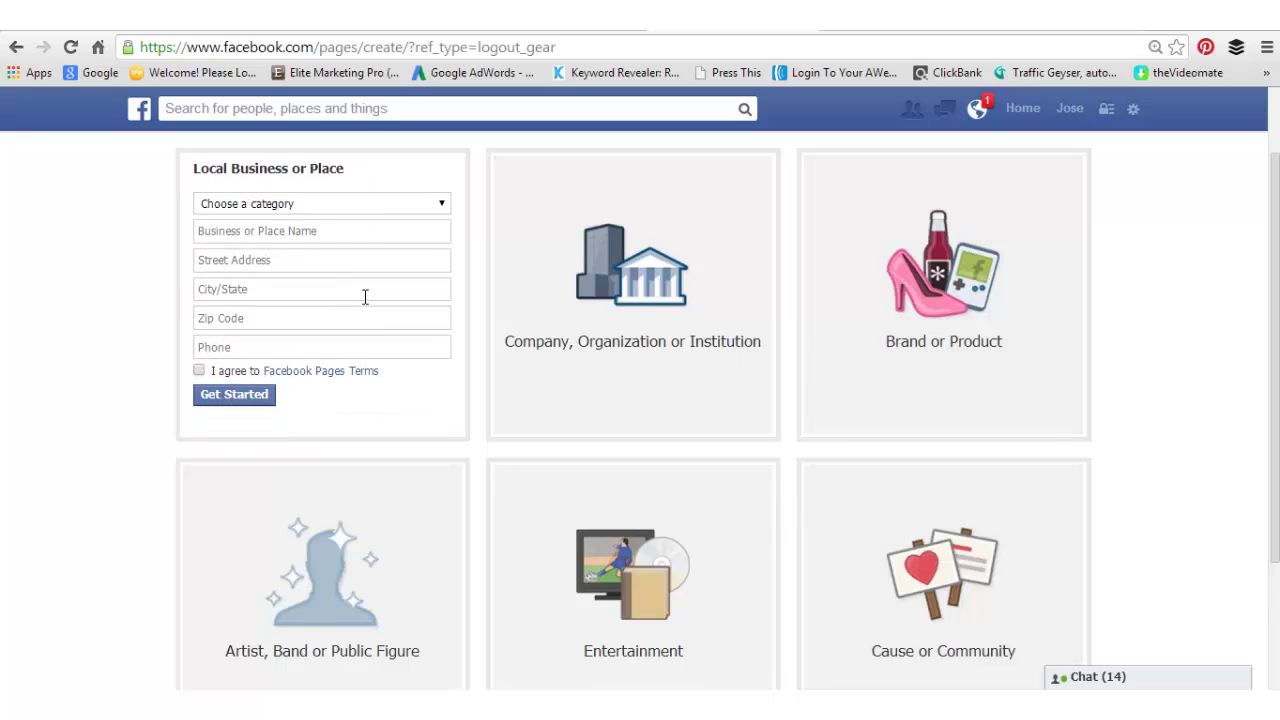
click(444, 204)
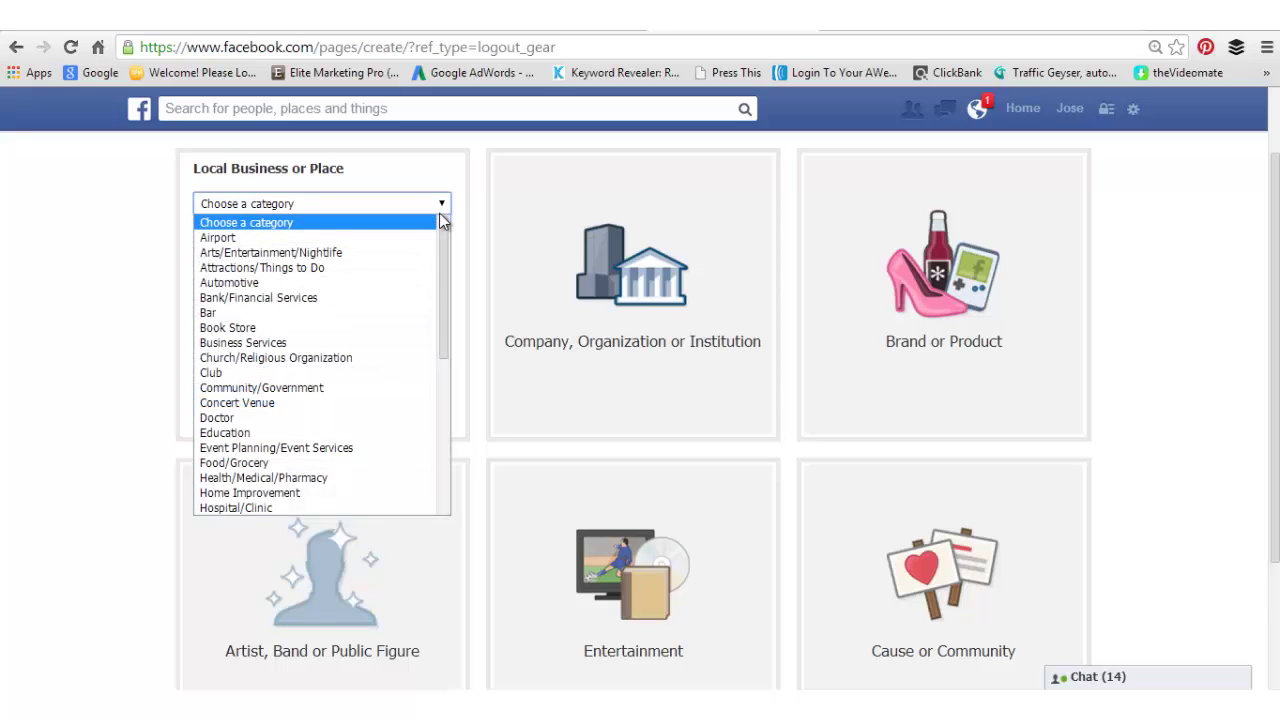
drag(443, 272, 446, 352)
click(291, 260)
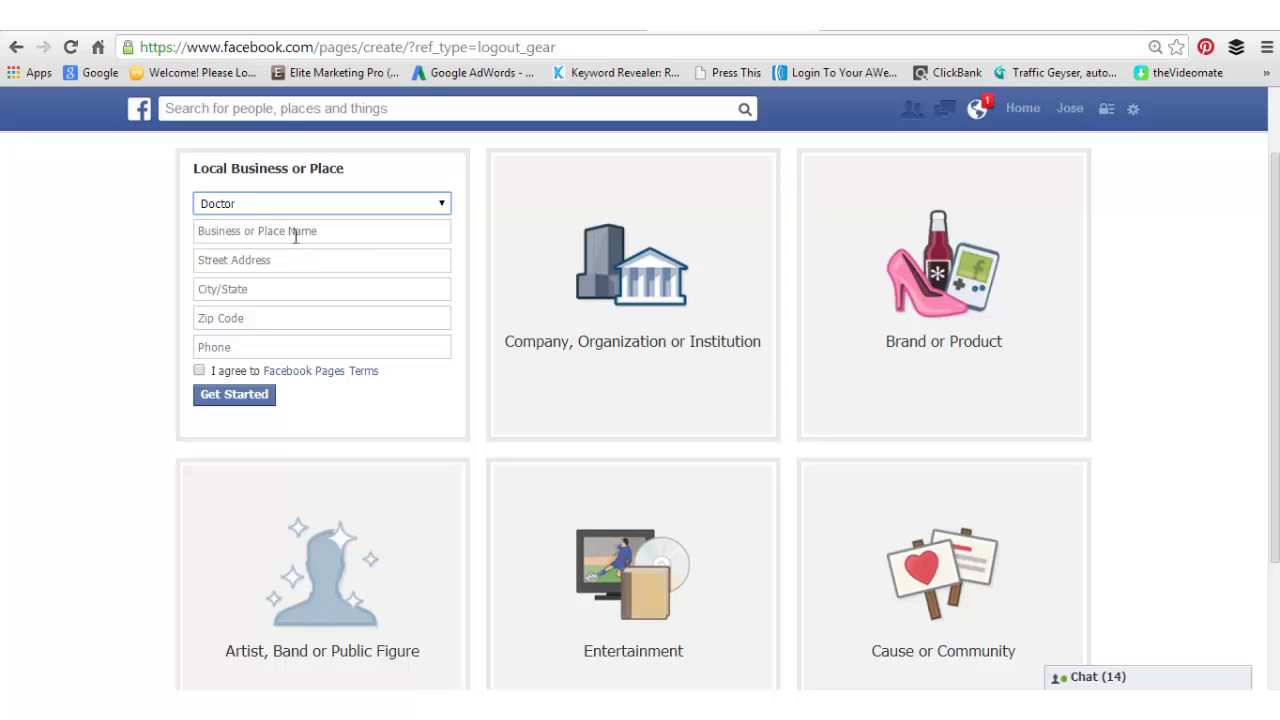
Examine the local business form's name, street address, city and zip code fields and its list of categories
click(295, 236)
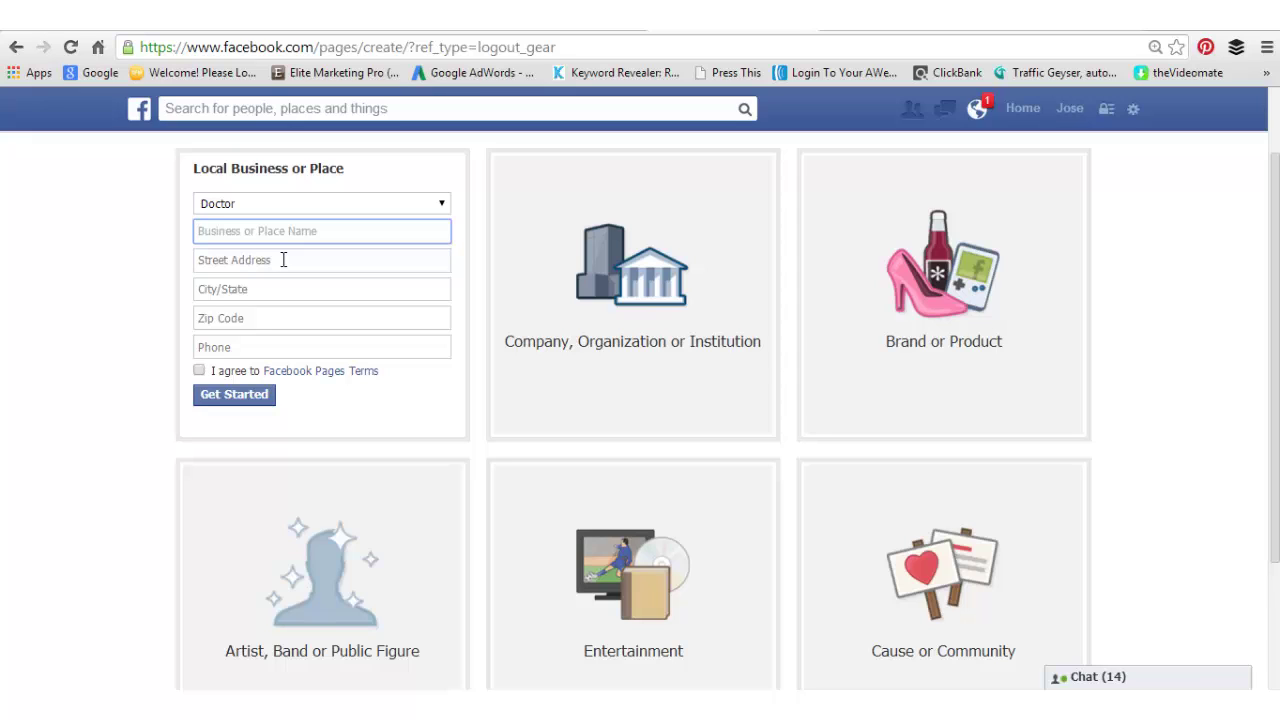
click(282, 262)
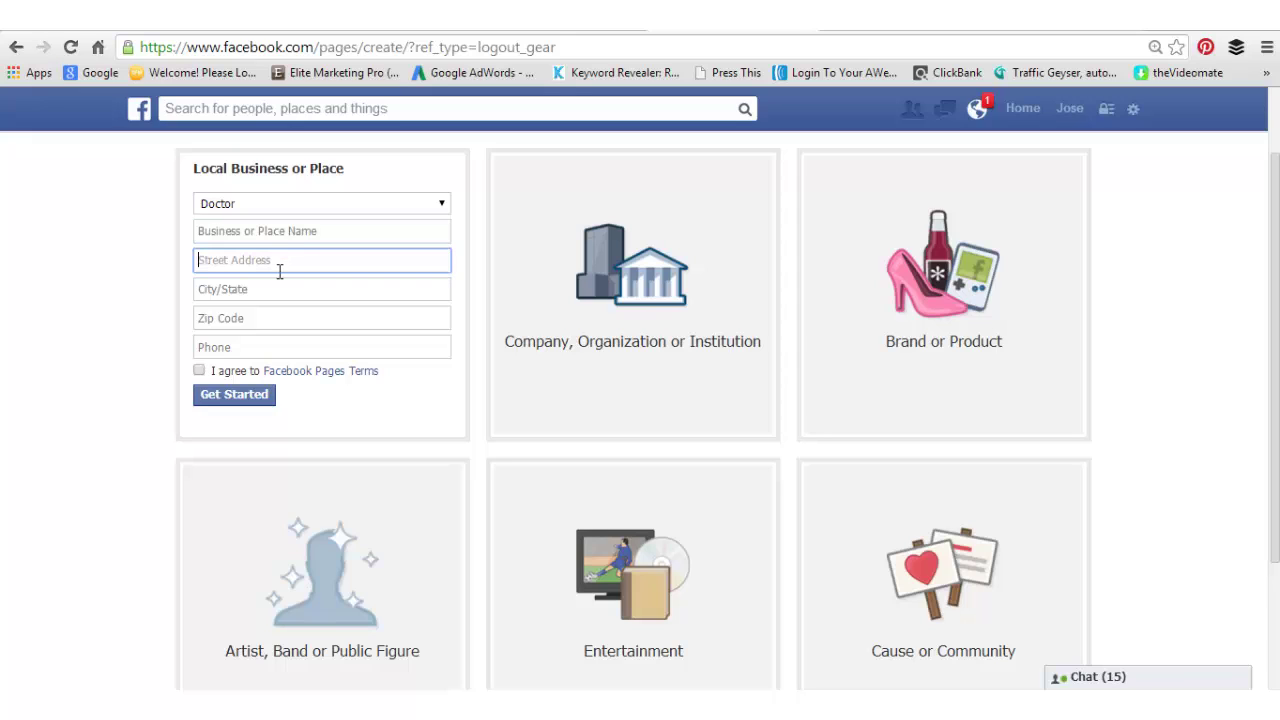
click(272, 292)
click(268, 316)
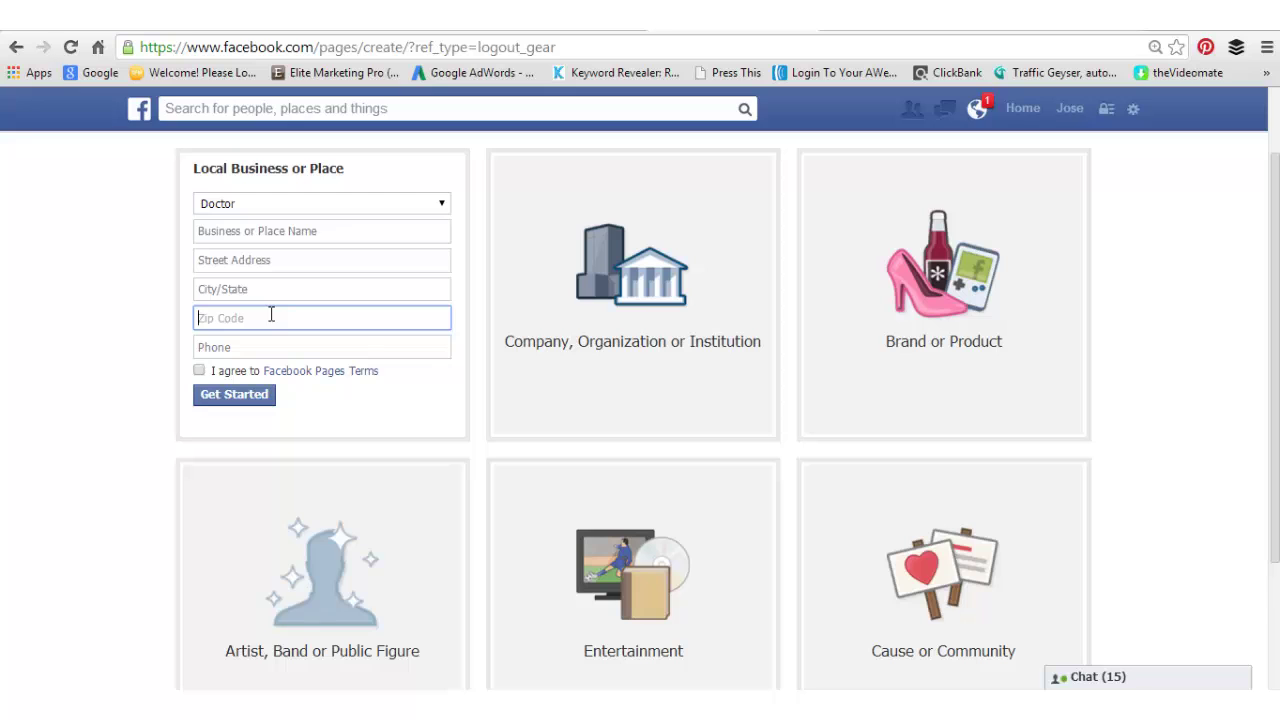
click(443, 205)
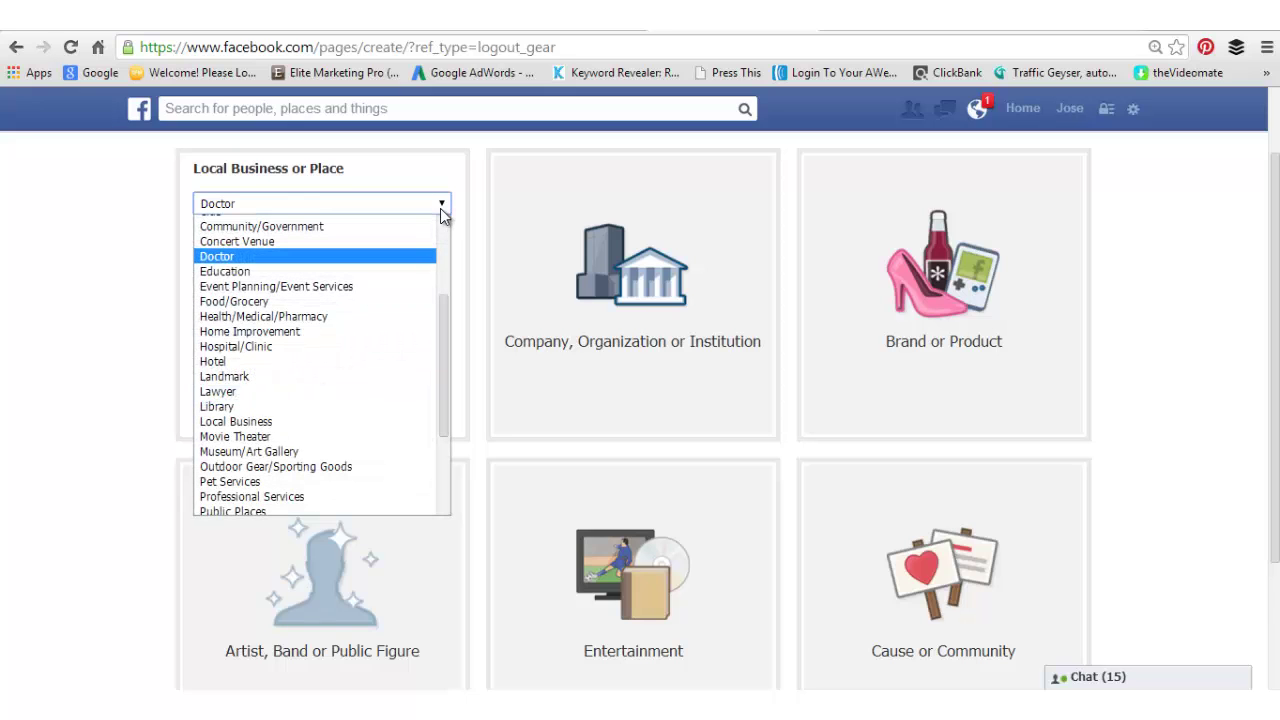
drag(445, 307, 447, 221)
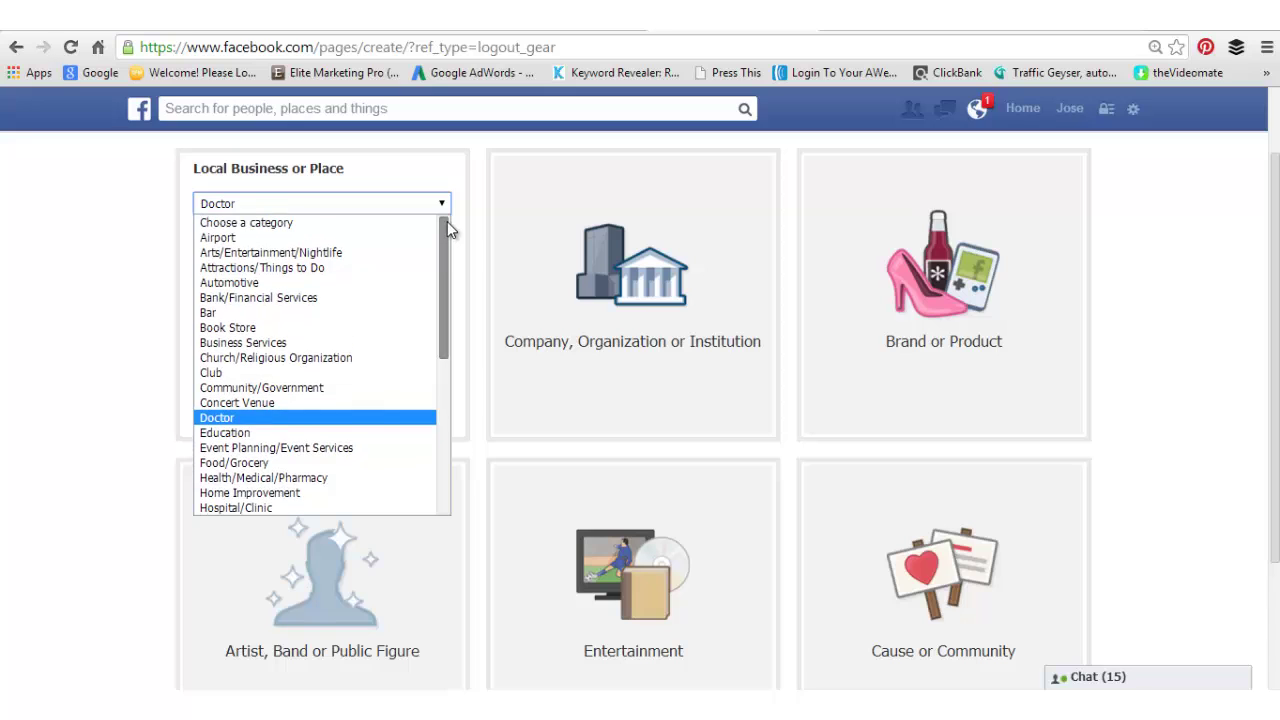
click(105, 318)
Open the Company, Organization or Institution page type and look through its categories
click(657, 302)
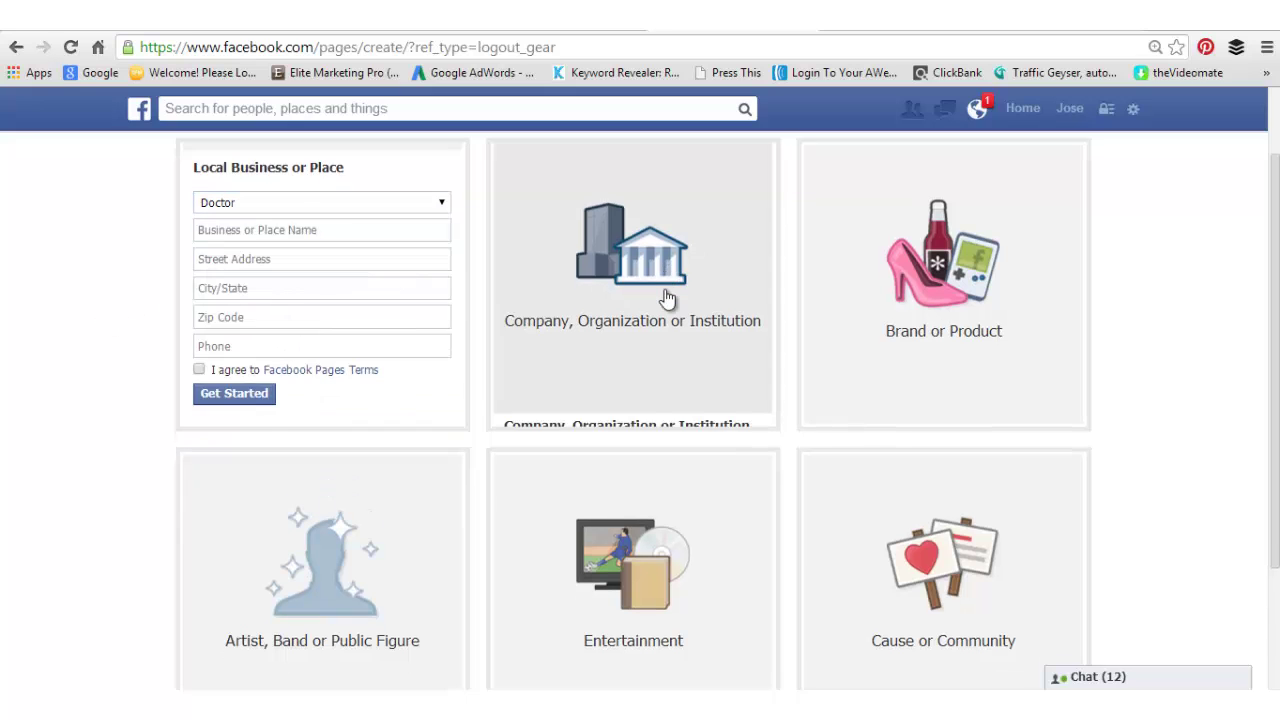
click(747, 208)
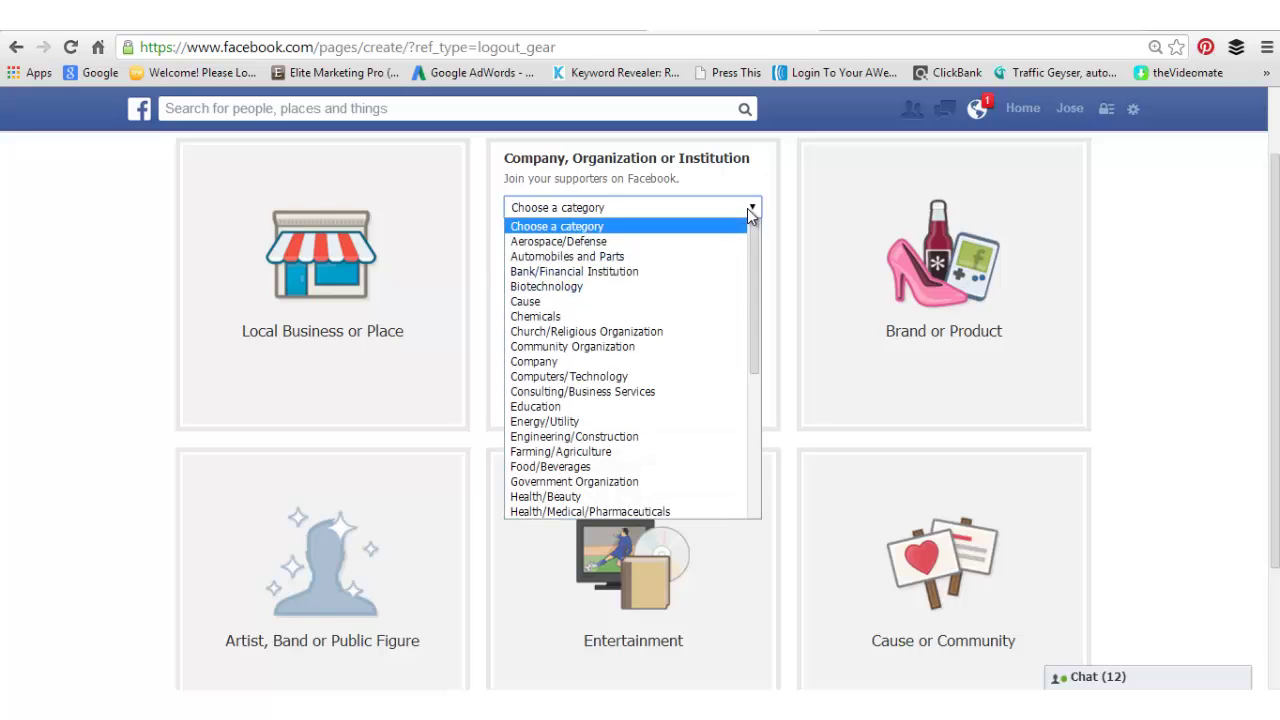
drag(757, 277, 753, 396)
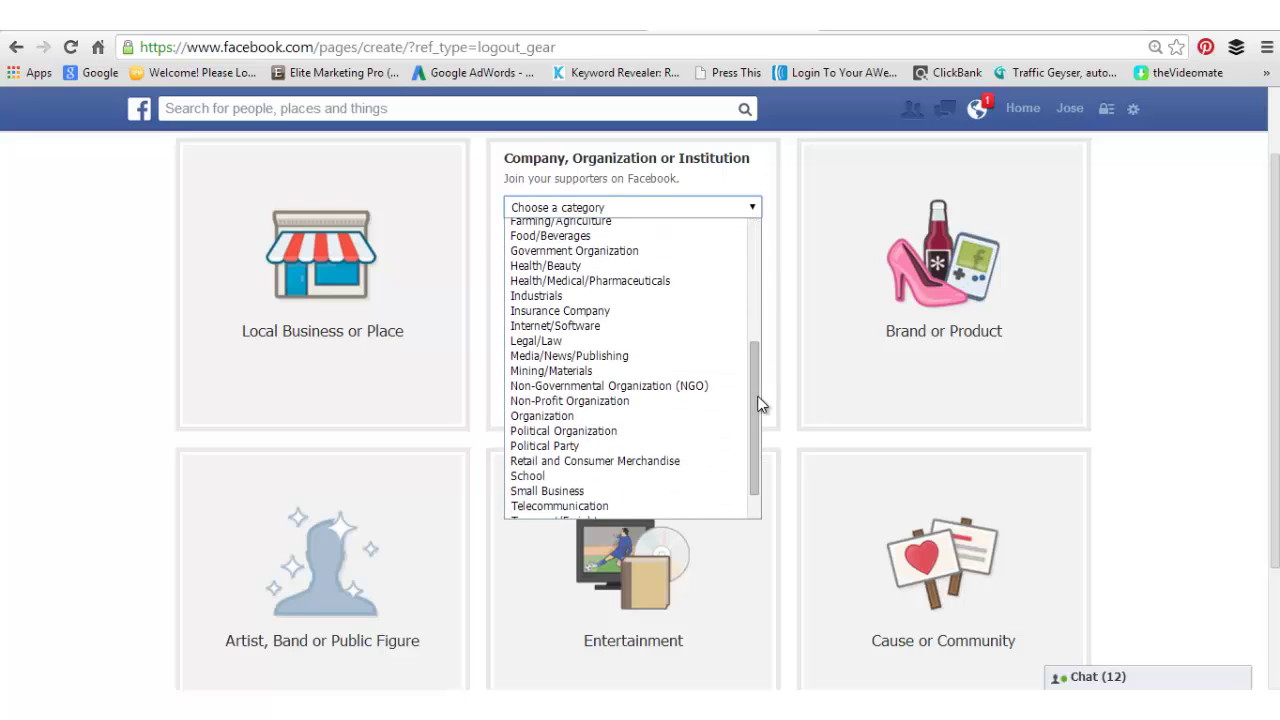
Open the Brand or Product page type and examine its form
click(912, 329)
click(914, 325)
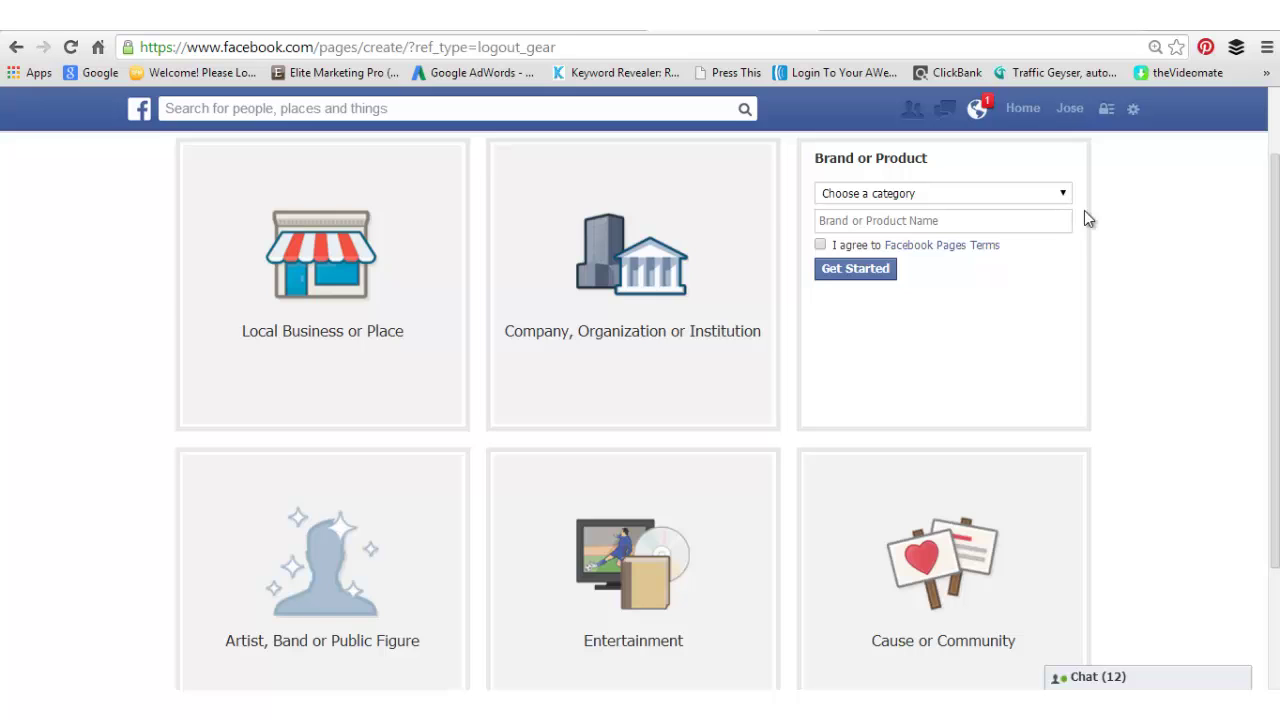
key(ctrl+a)
click(1155, 292)
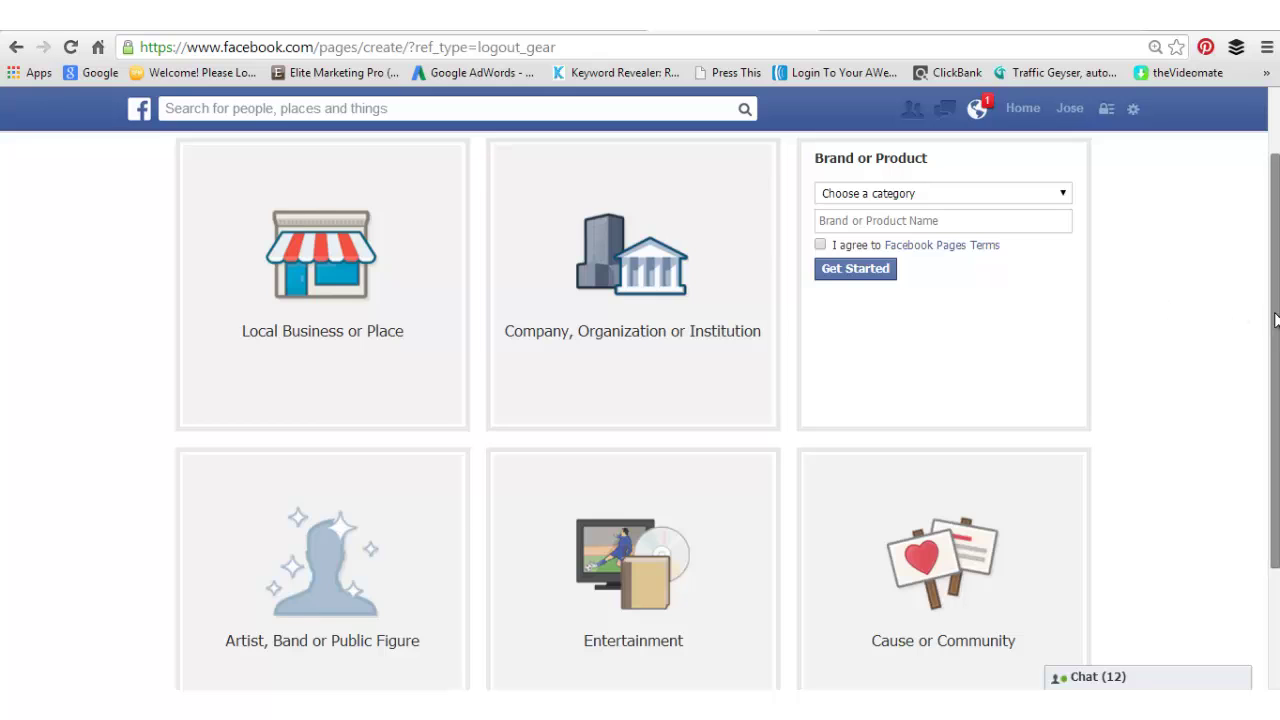
Open the Artist, Band or Public Figure page type and look through its categories
scroll(1275, 318, down, 3)
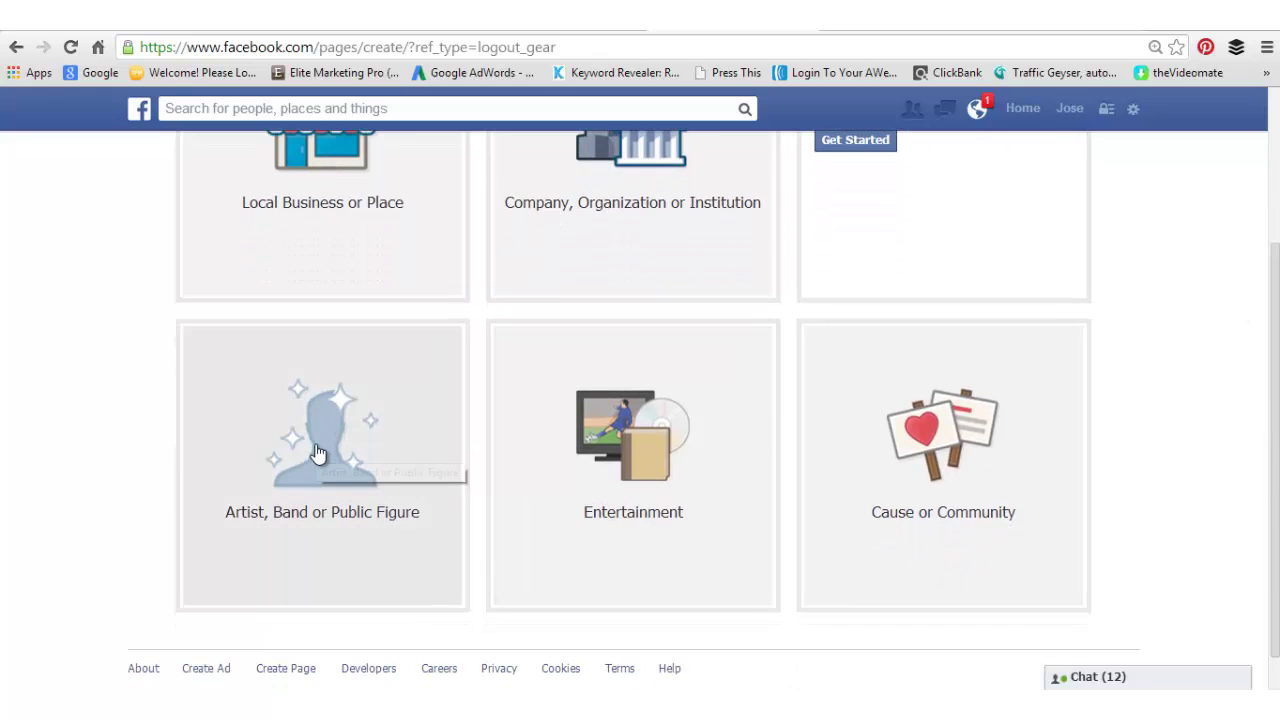
click(316, 453)
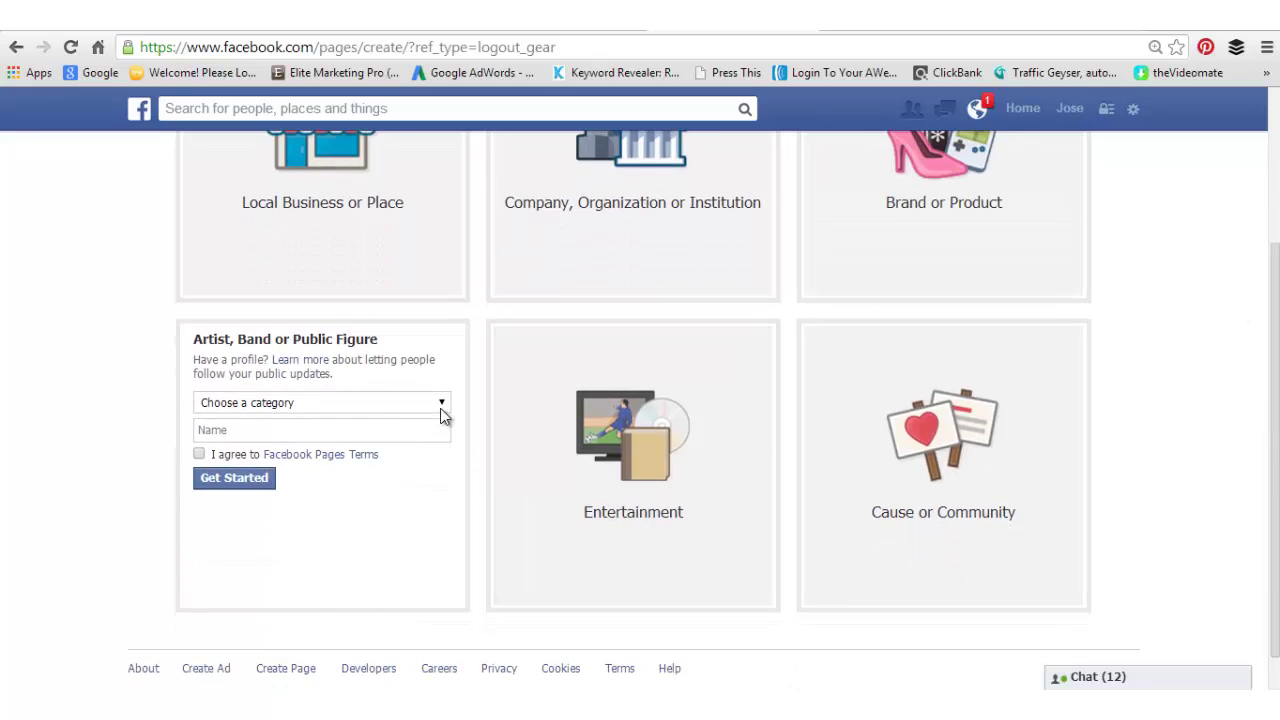
click(440, 404)
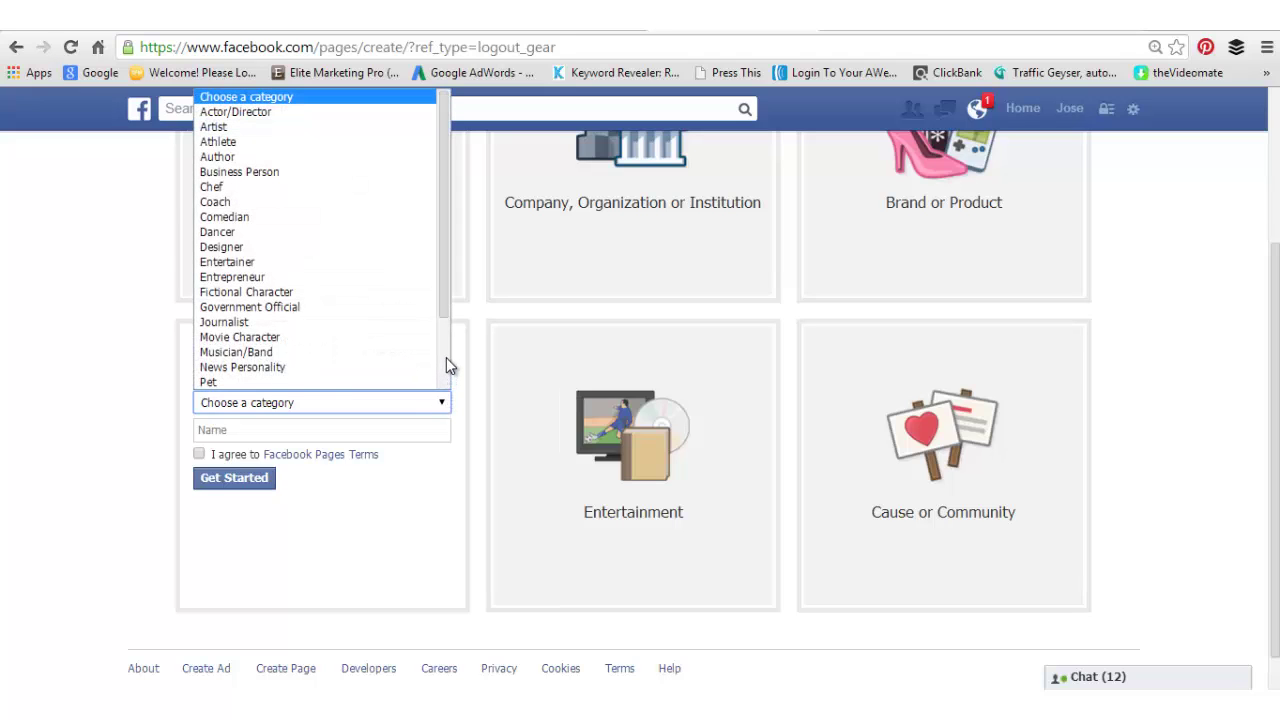
scroll(446, 357, down, 2)
scroll(447, 359, up, 2)
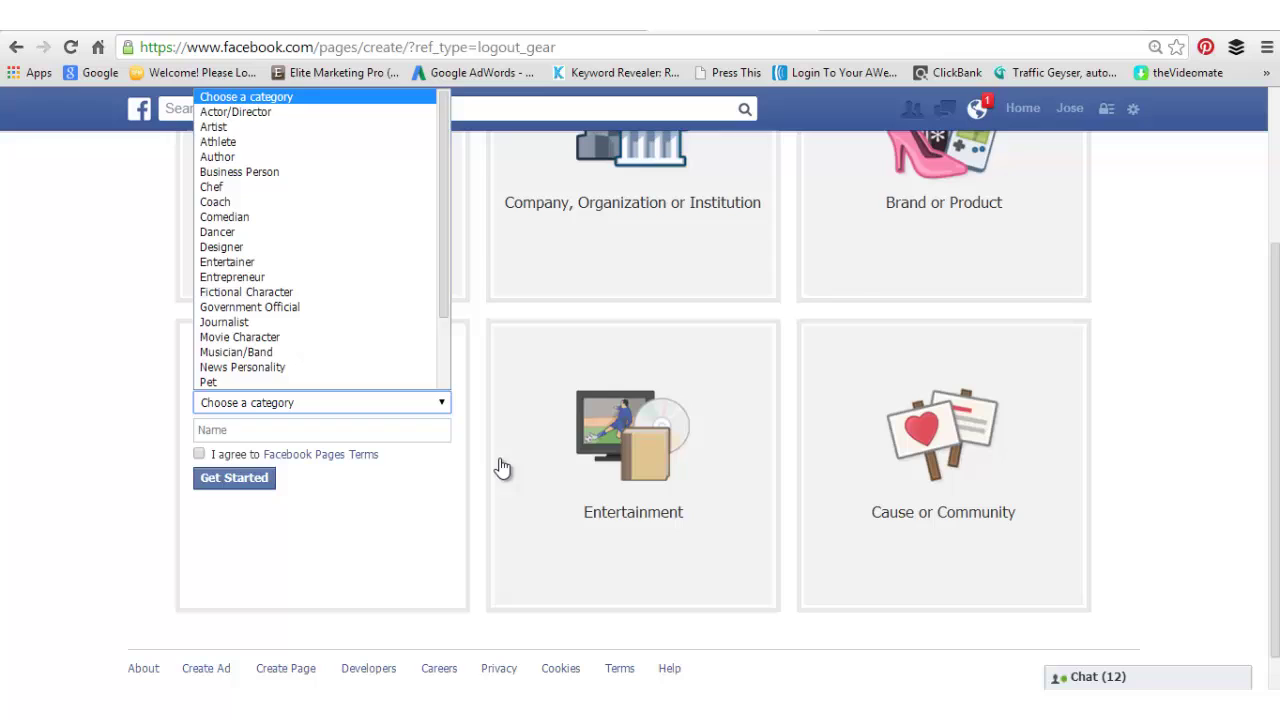
Open the Entertainment page type and look through its categories
click(592, 490)
click(603, 477)
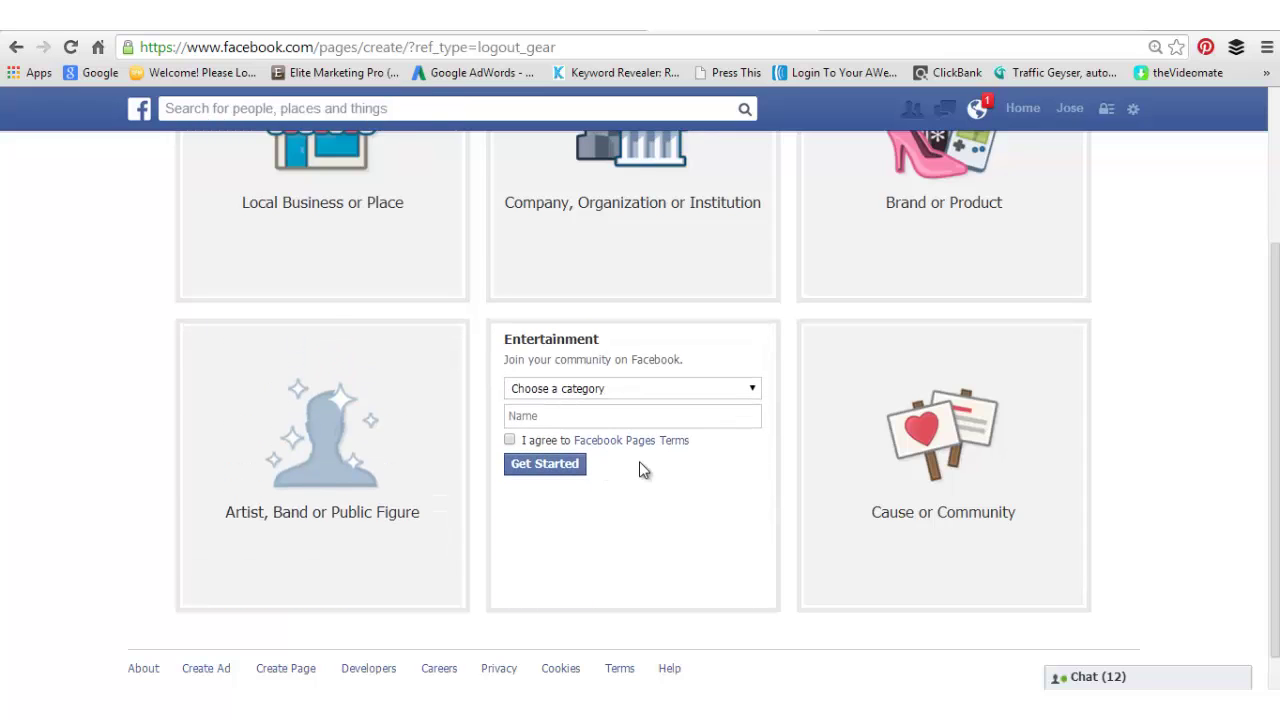
click(748, 395)
scroll(760, 358, down, 3)
scroll(760, 358, up, 3)
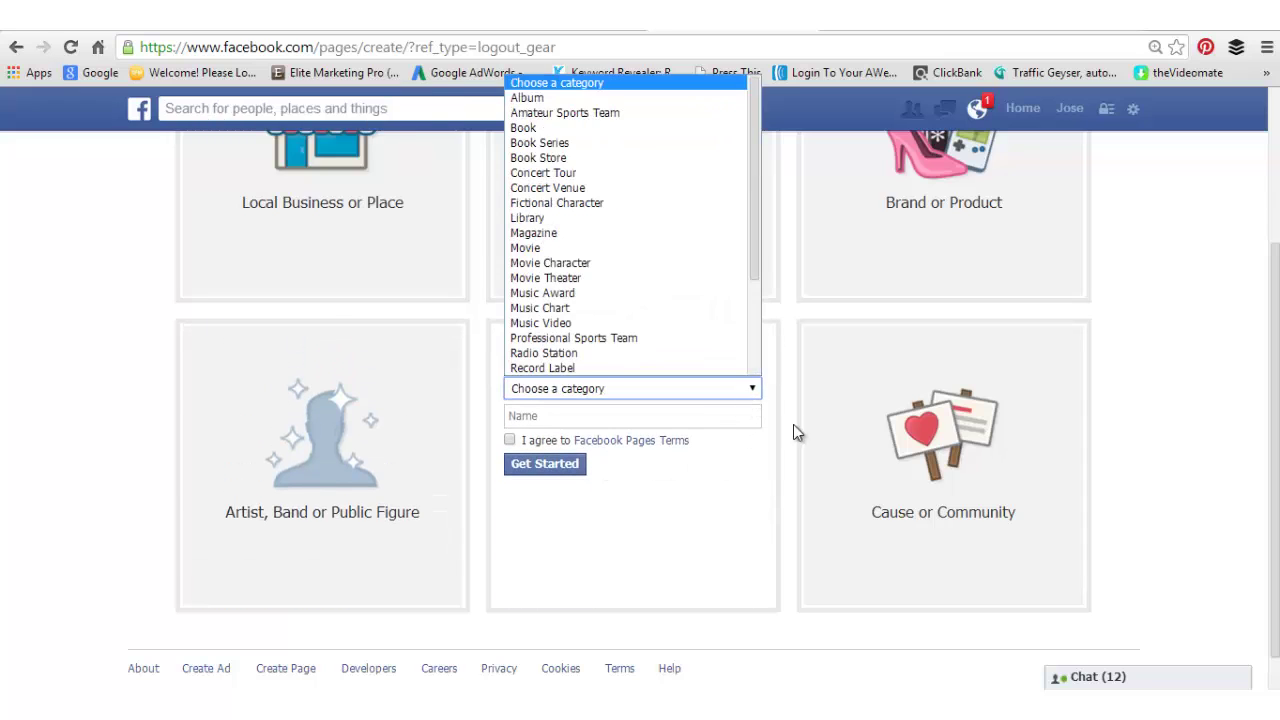
Open the Cause or Community page type and its name field
click(866, 474)
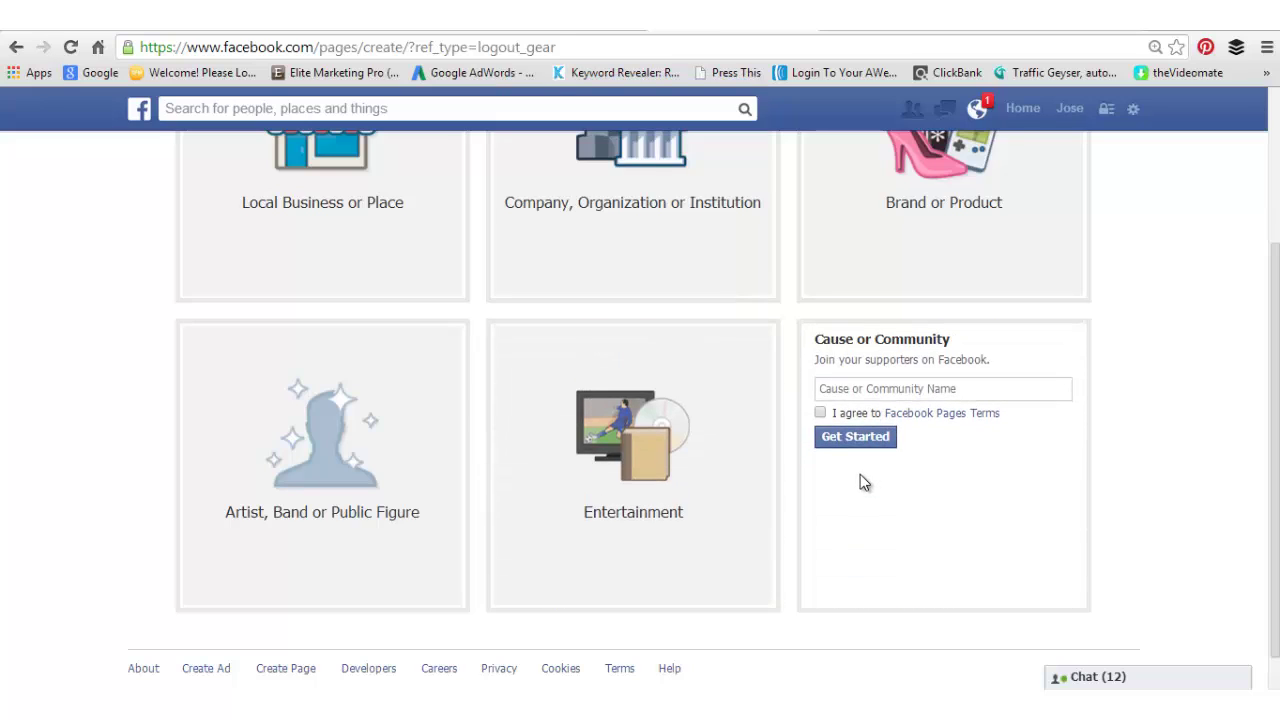
click(873, 388)
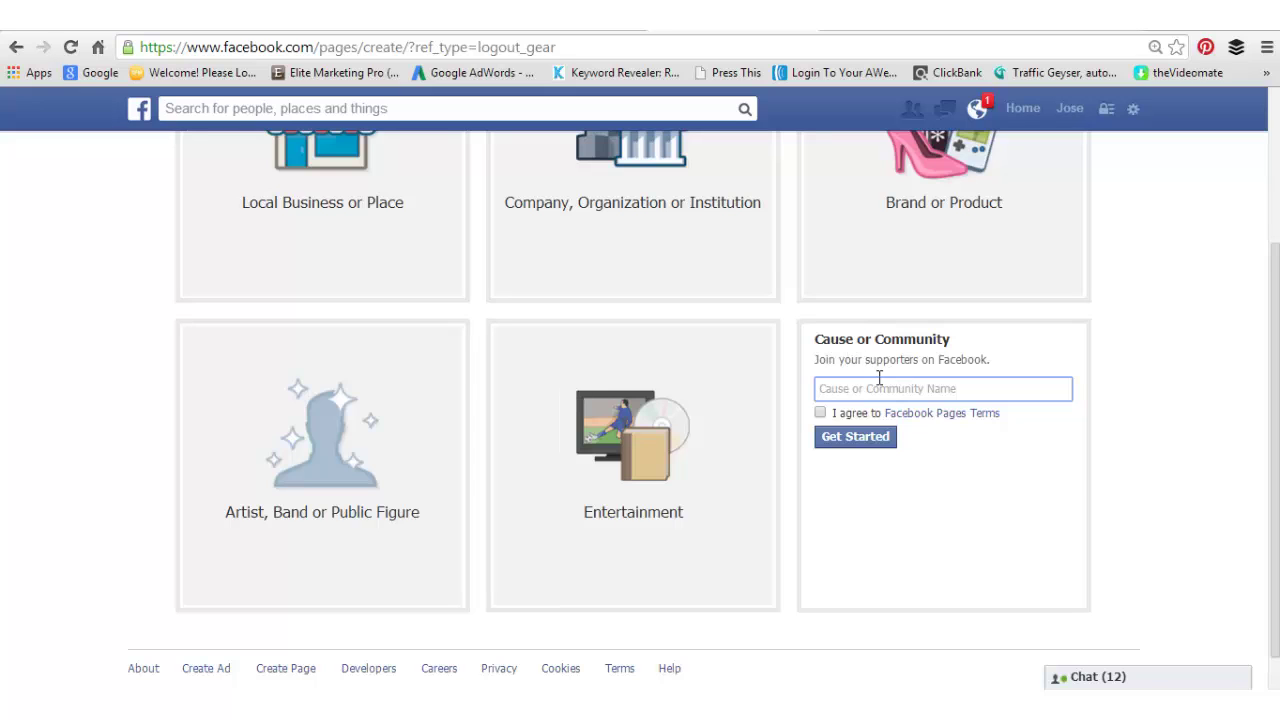
Choose the Brand or Product page type and set its category to Product/Service
scroll(879, 377, up, 2)
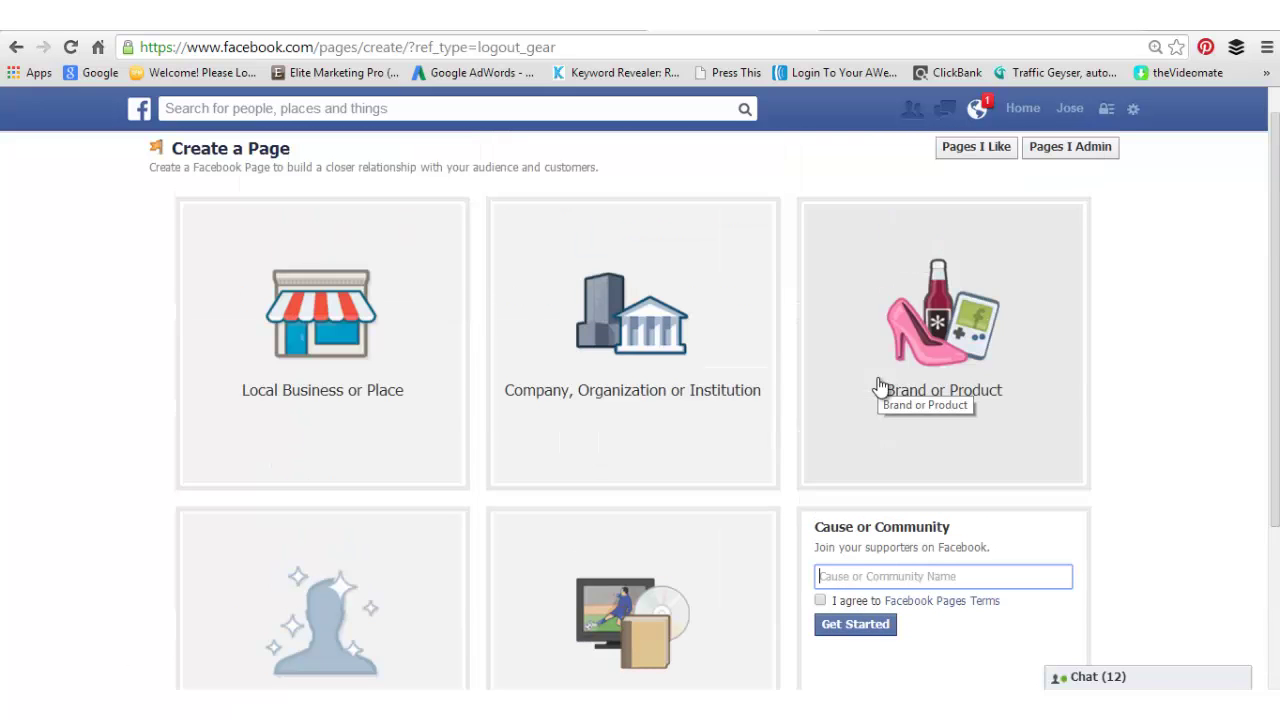
click(929, 345)
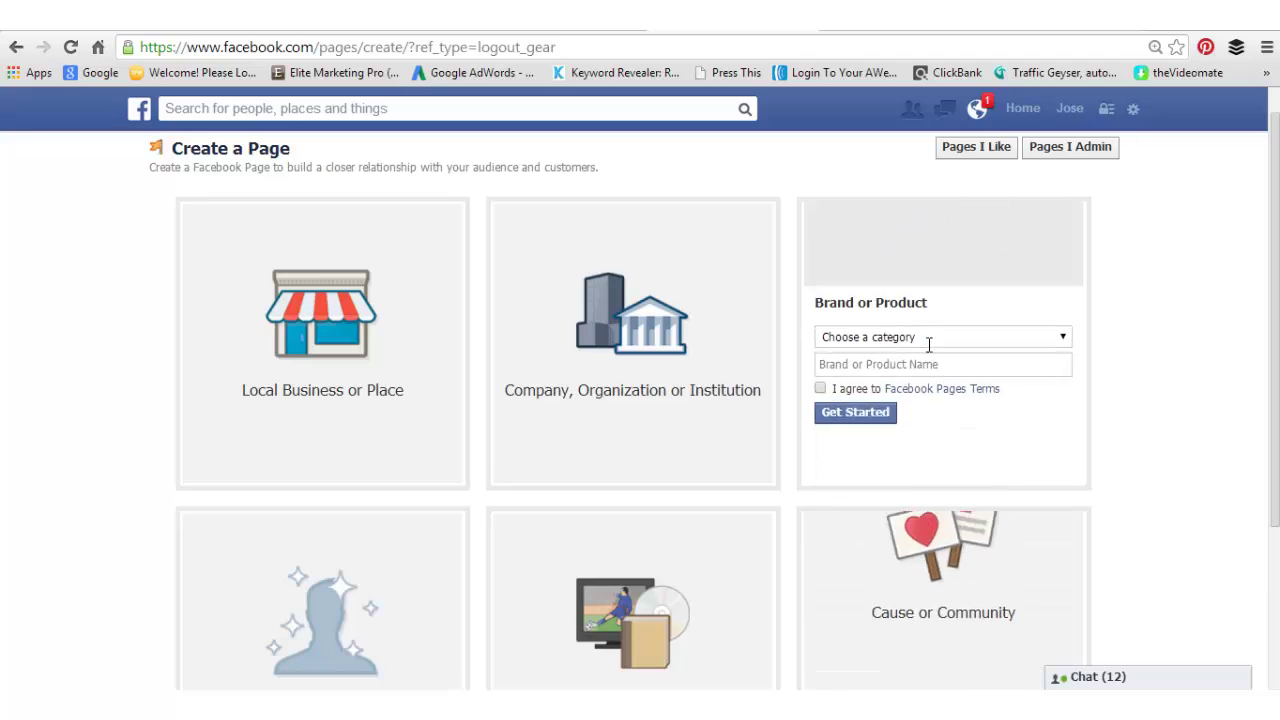
click(1063, 256)
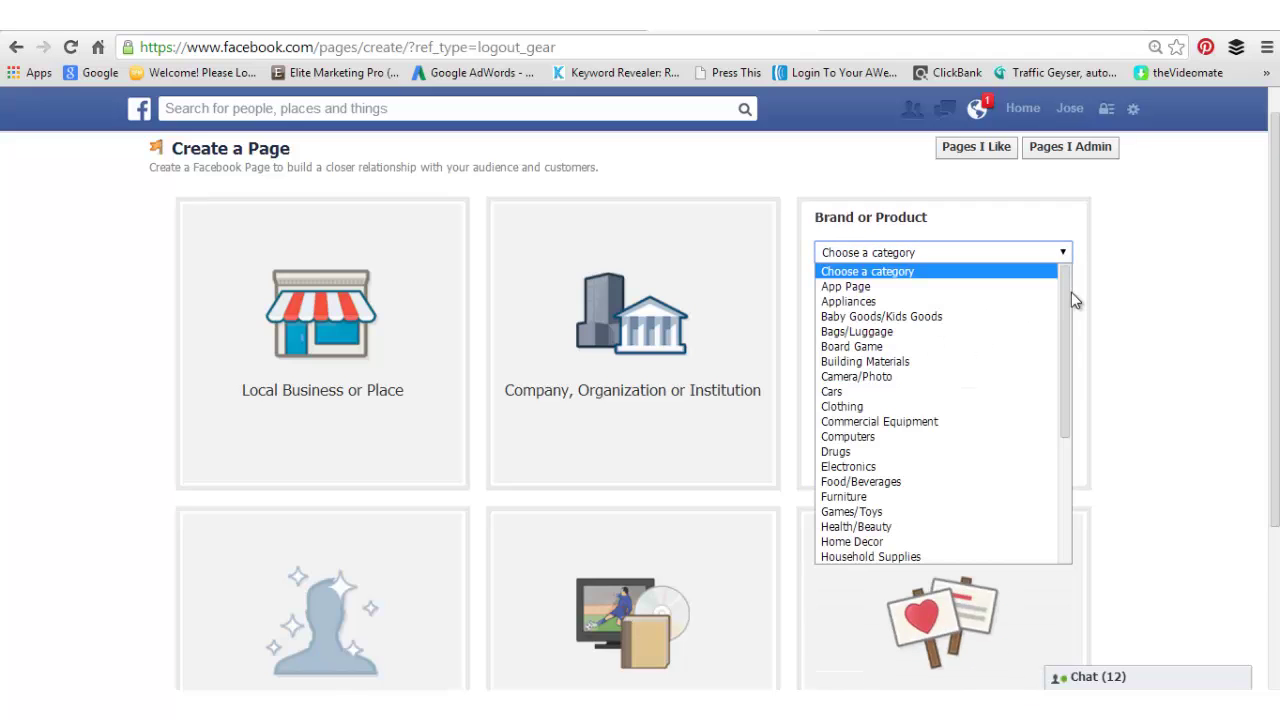
drag(1063, 370, 1061, 457)
click(912, 532)
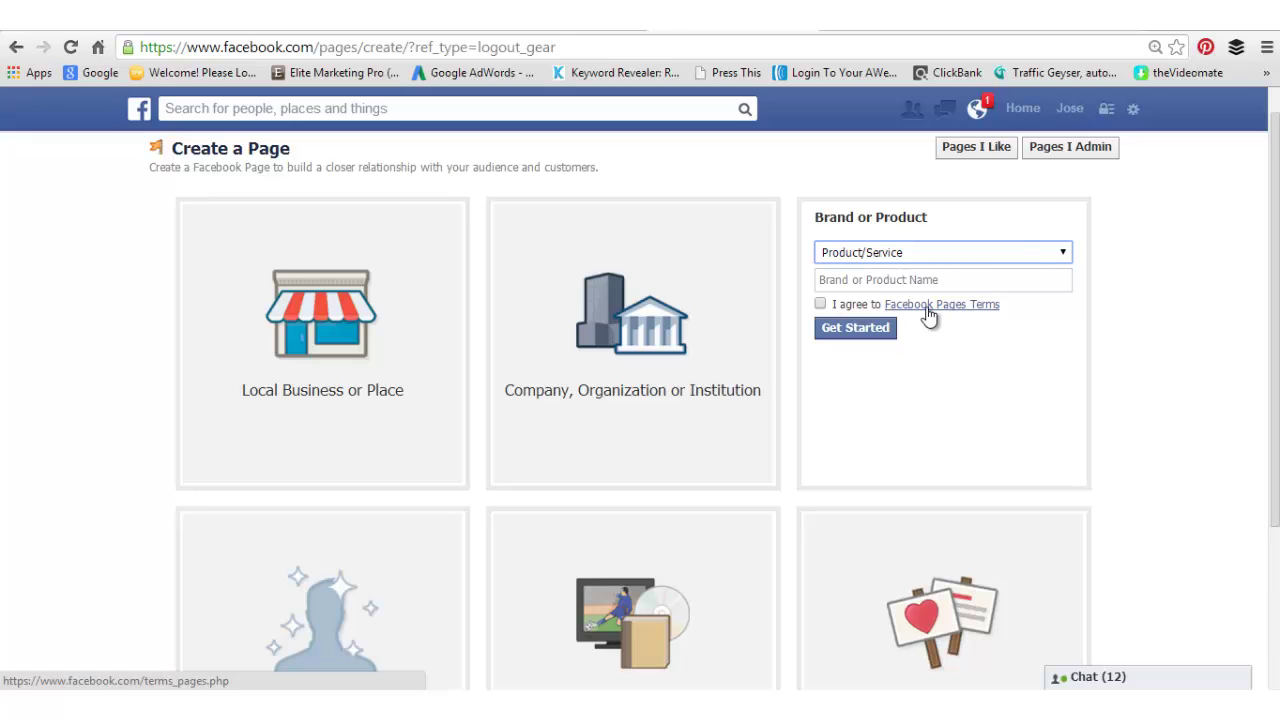
Agree to the Facebook Pages Terms, name the page Diana Cakes and create it
click(821, 305)
click(848, 329)
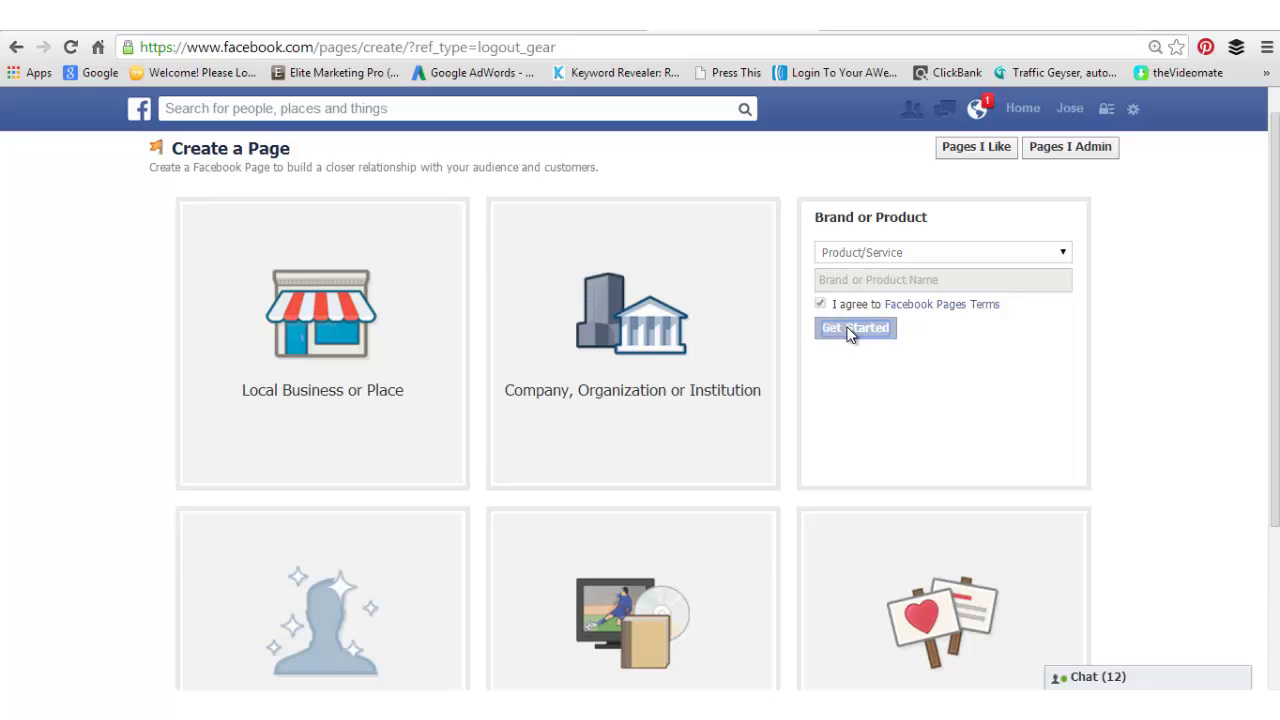
click(912, 328)
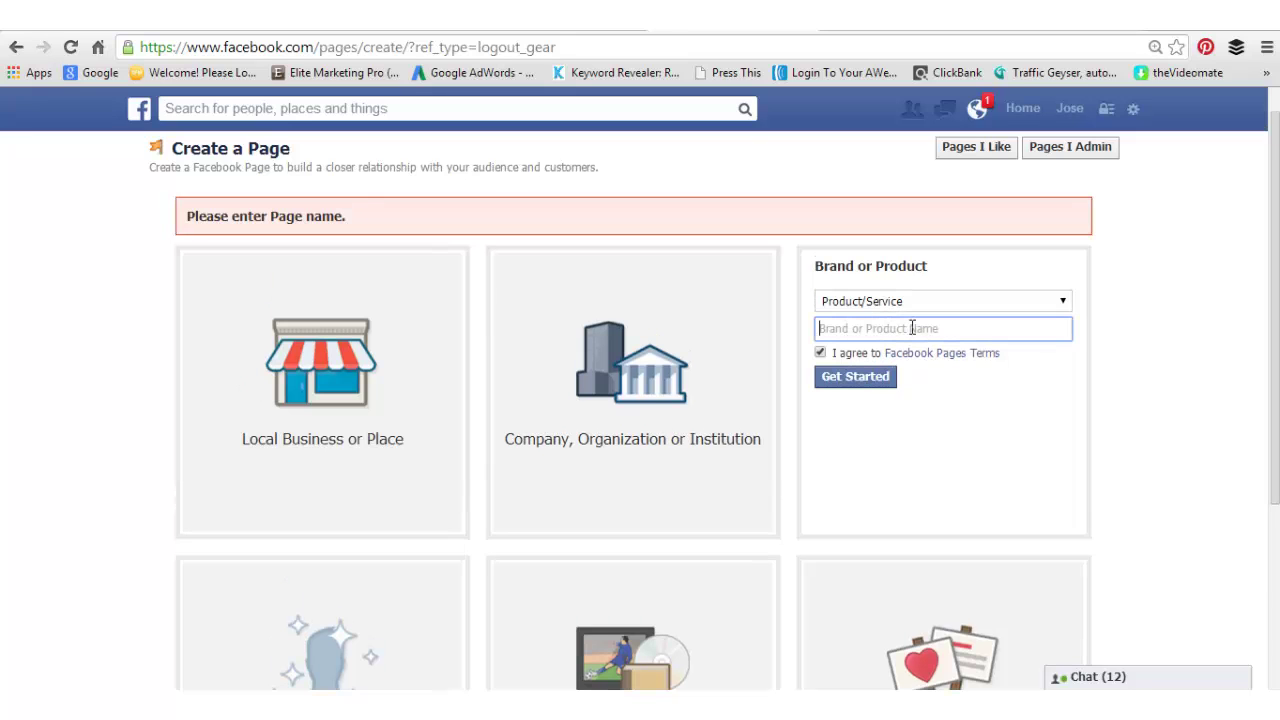
text(Diana Cakes)
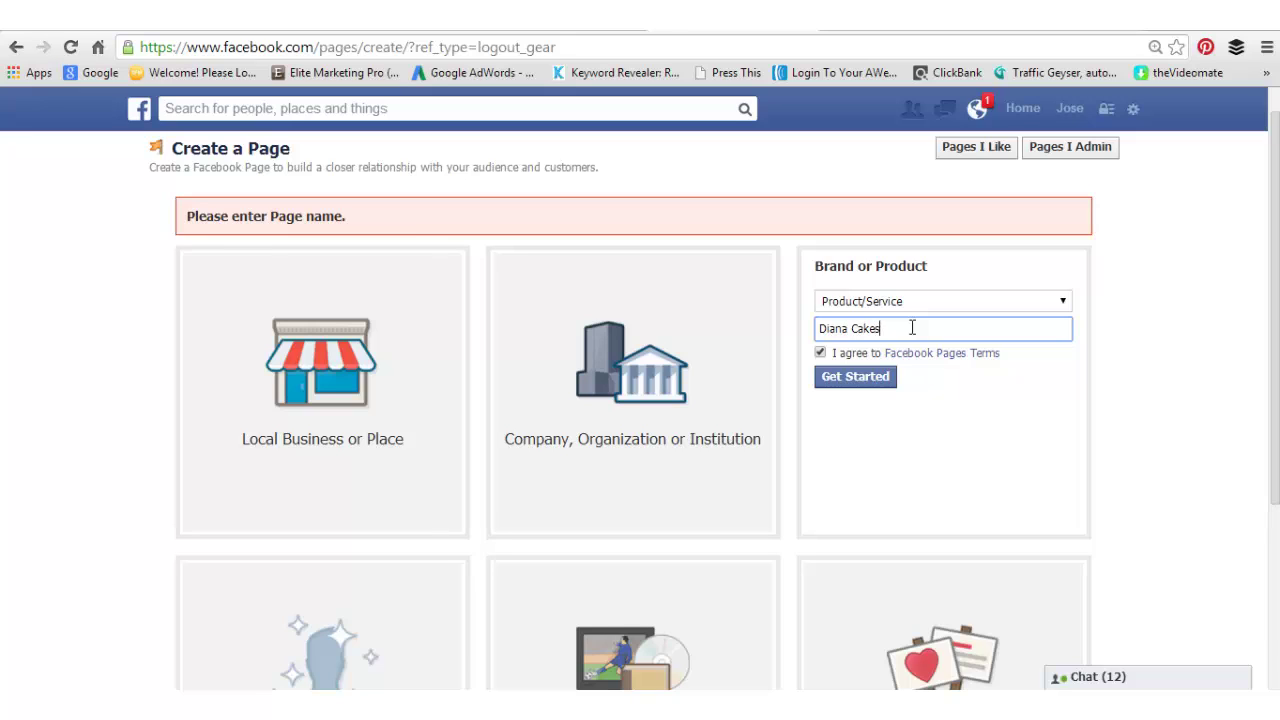
click(885, 376)
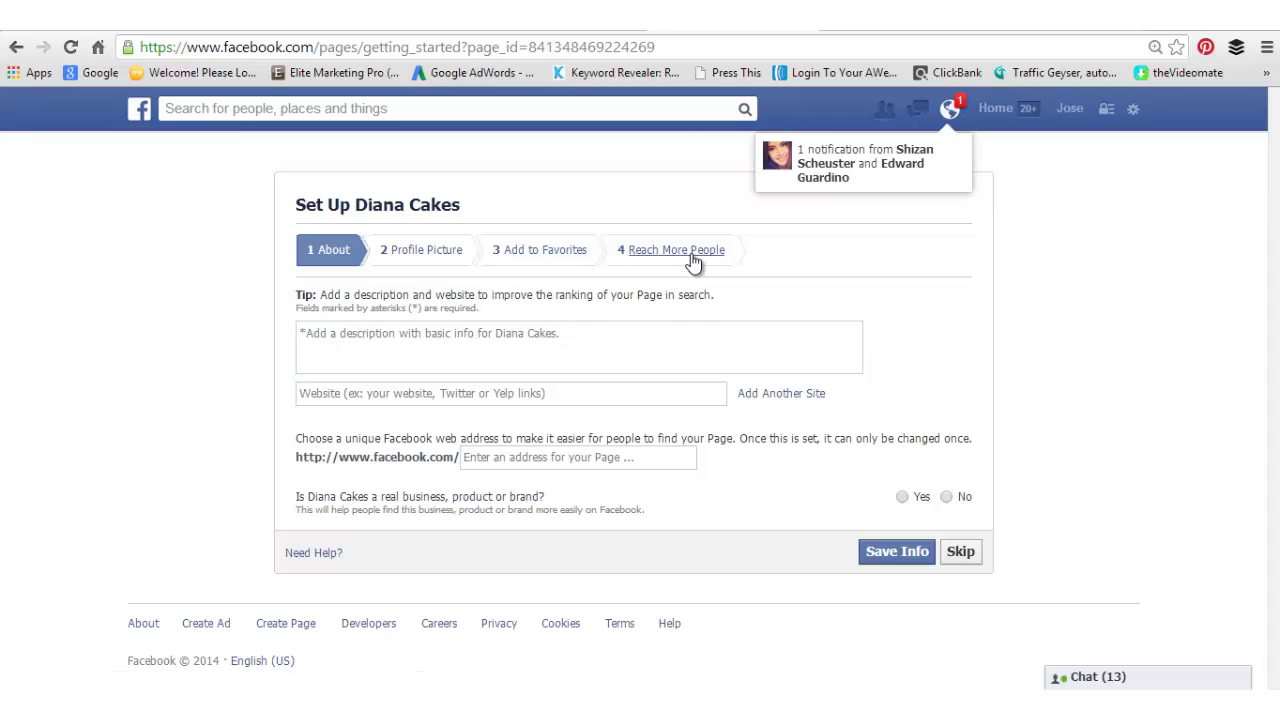
Enter "cakes for any occasion." as the page's description
click(439, 347)
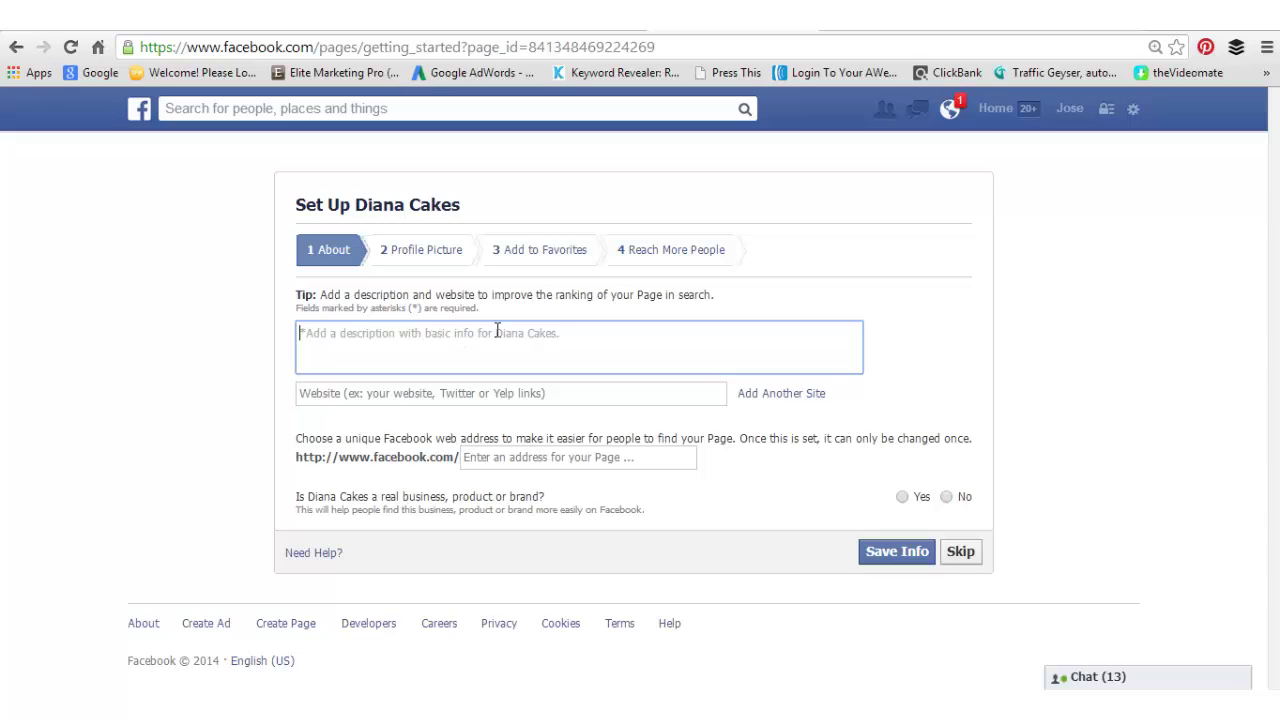
text(cakes for any)
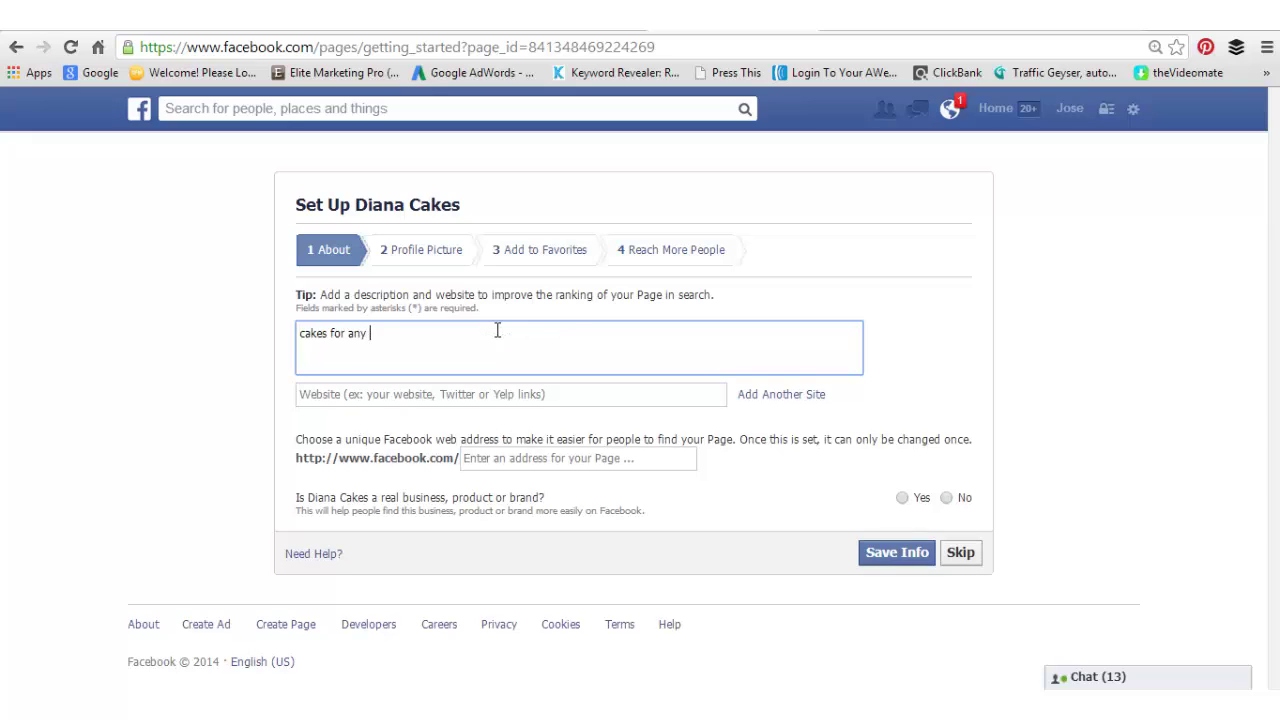
text( occassion.)
key(Left)
key(Left)
key(Left)
key(BackSpace)
Set the page's web address to dianacakes, answer Yes to both the real business and official representation questions, and save the info
click(517, 461)
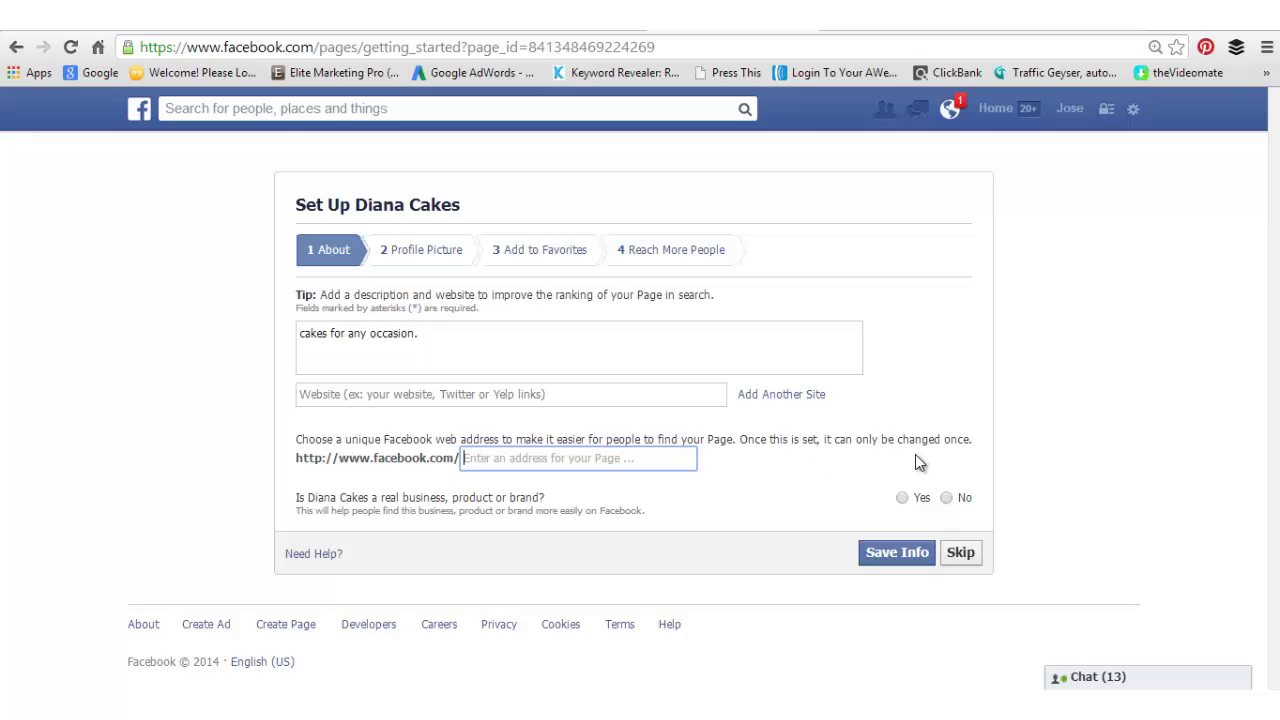
text(d)
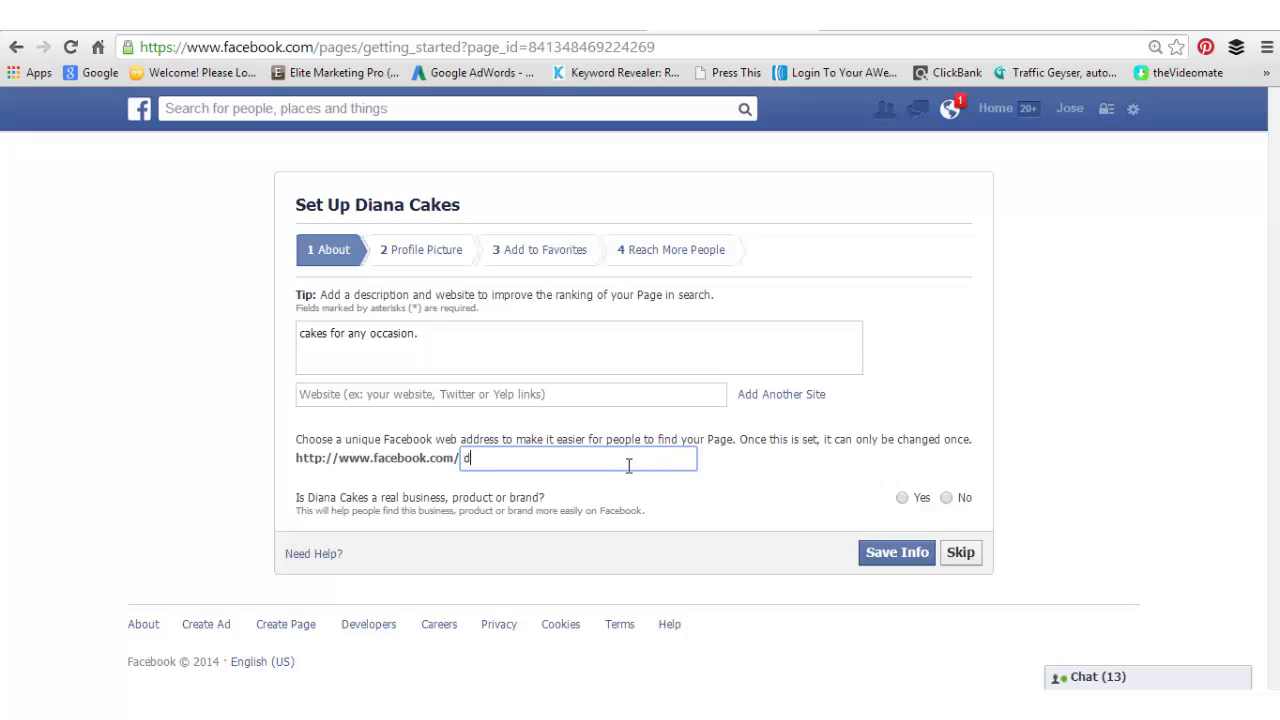
text(ianacakes)
click(912, 499)
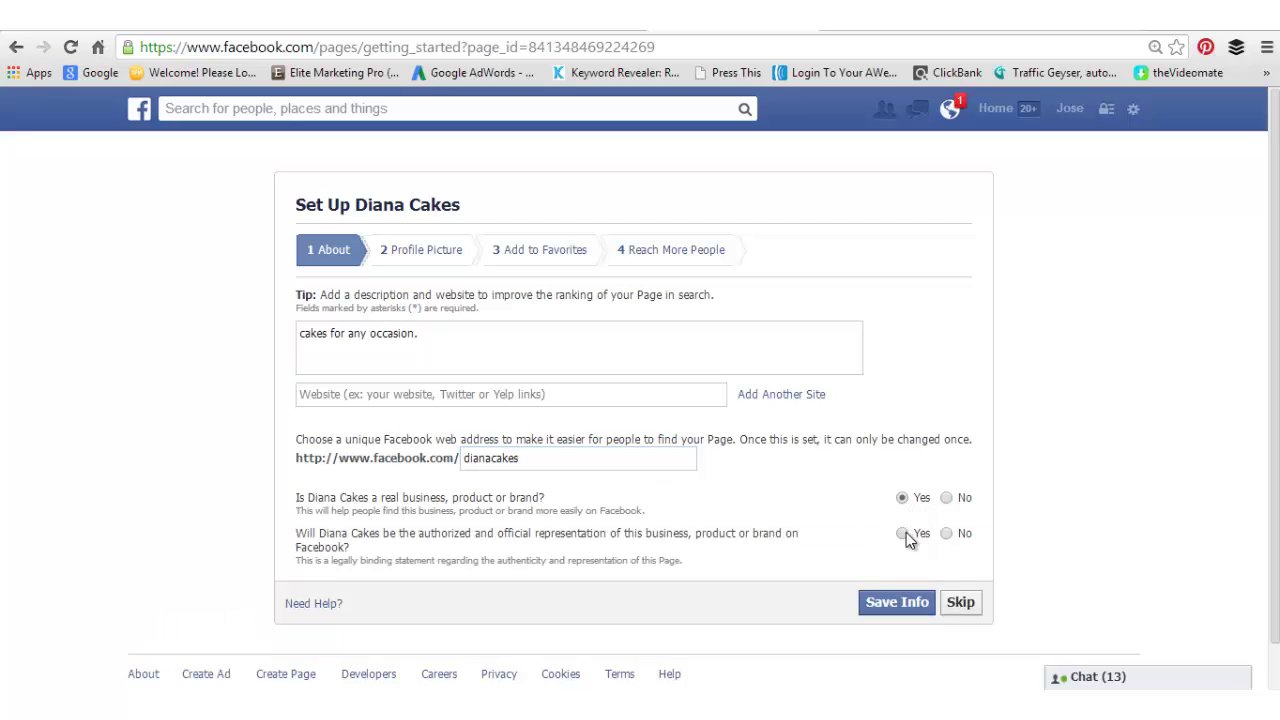
click(904, 535)
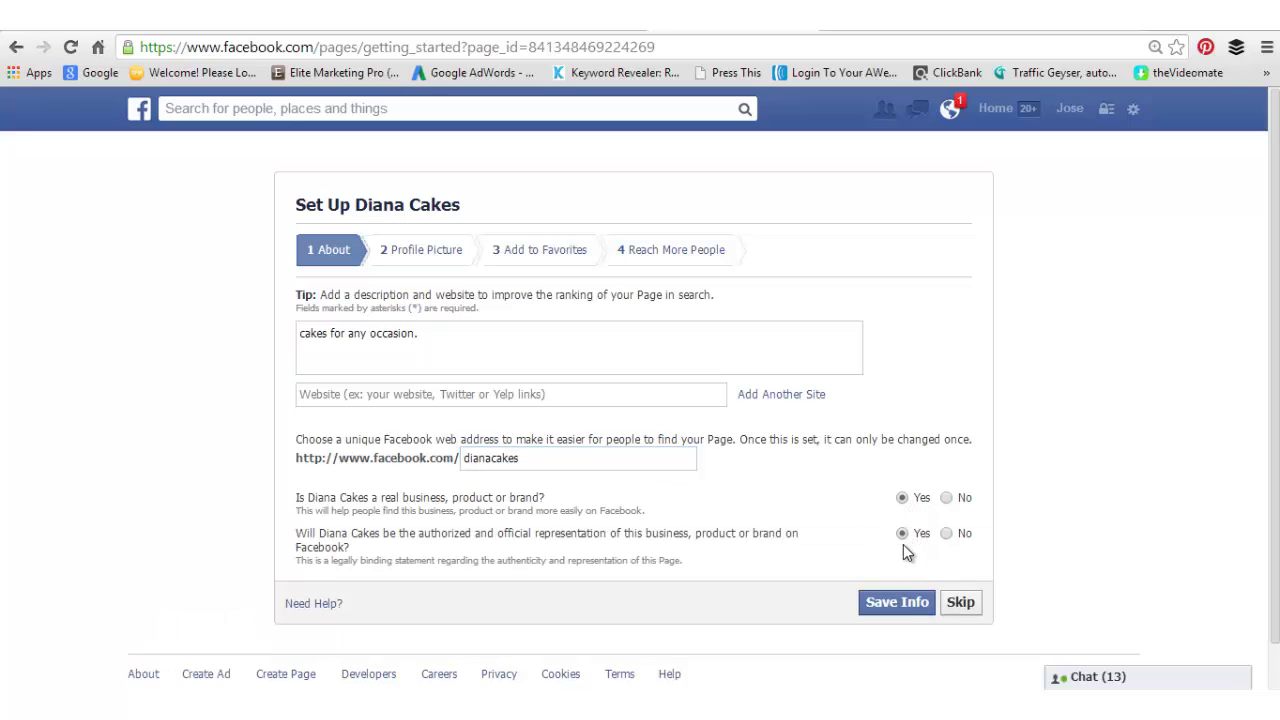
click(897, 605)
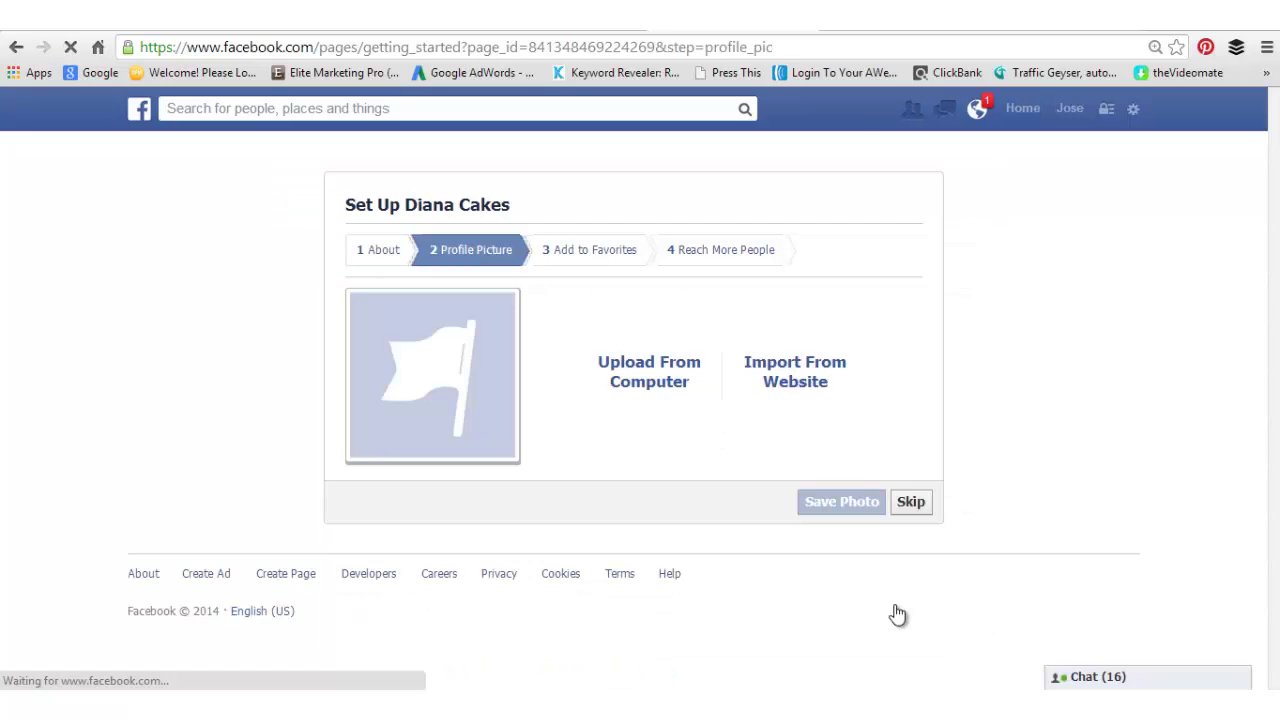
Skip the profile picture, favorites and ad stages of the setup, and like the Diana Cakes page
click(911, 504)
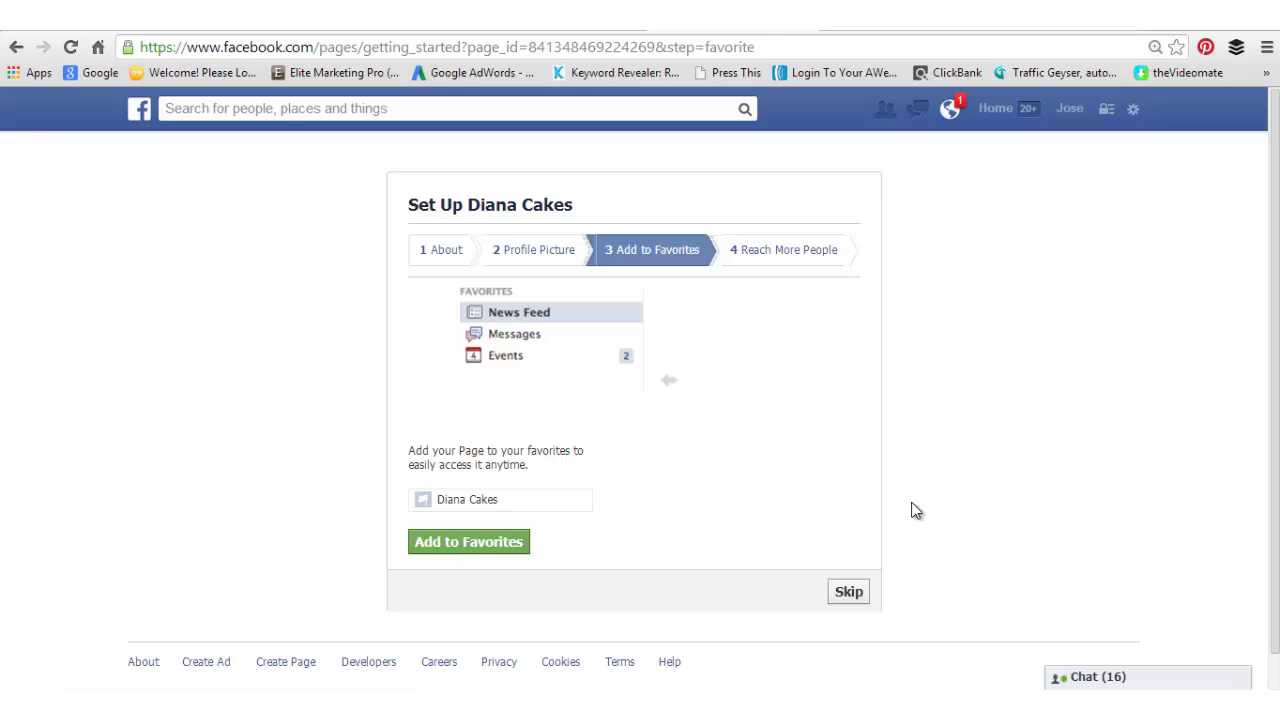
click(849, 594)
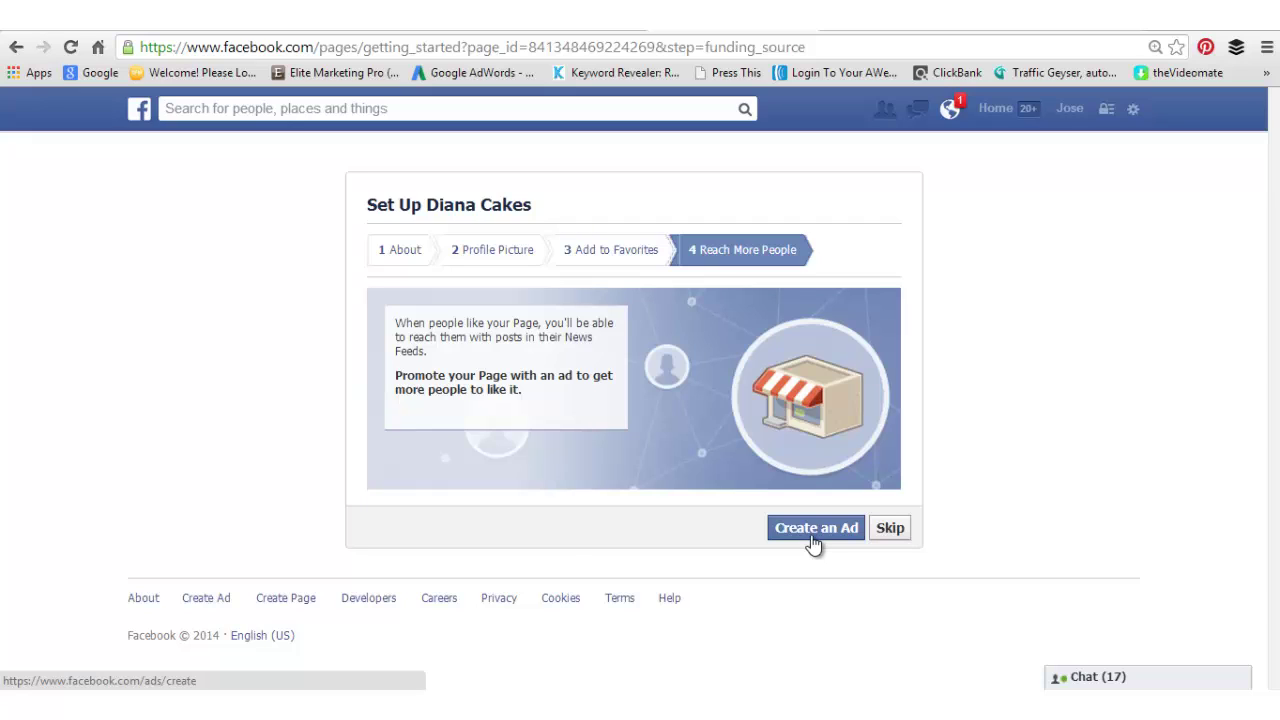
click(902, 536)
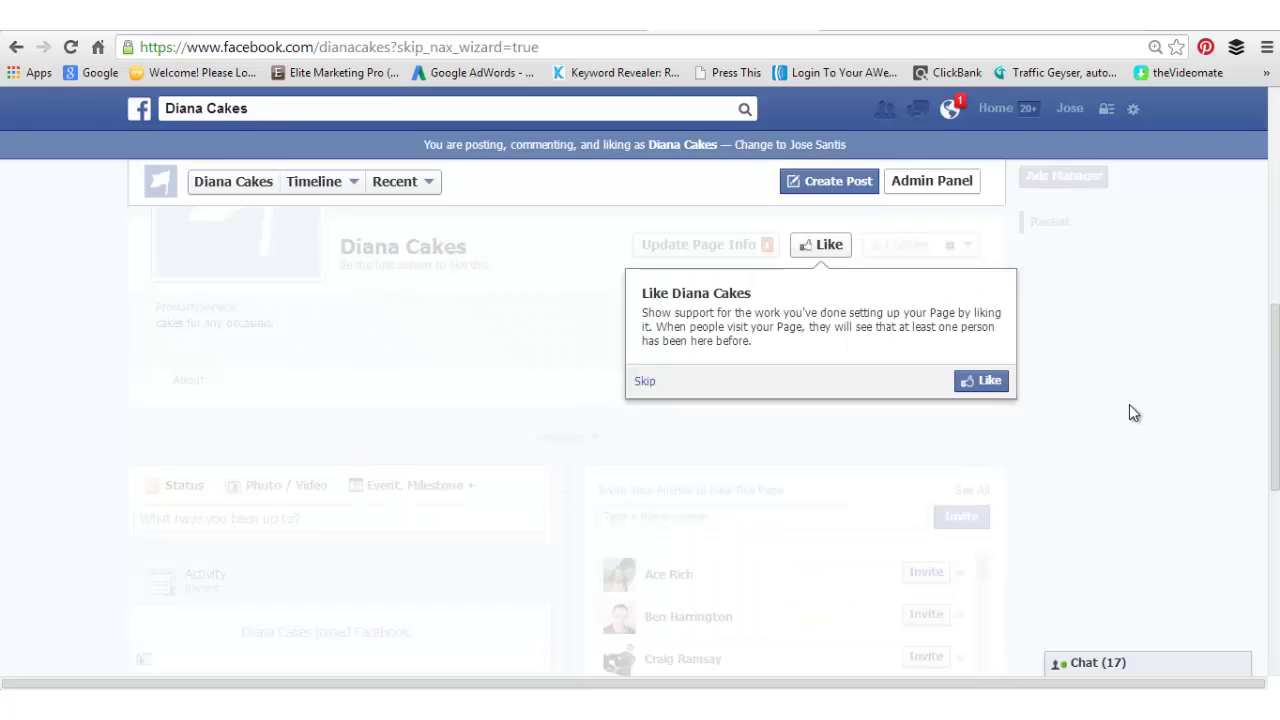
click(986, 383)
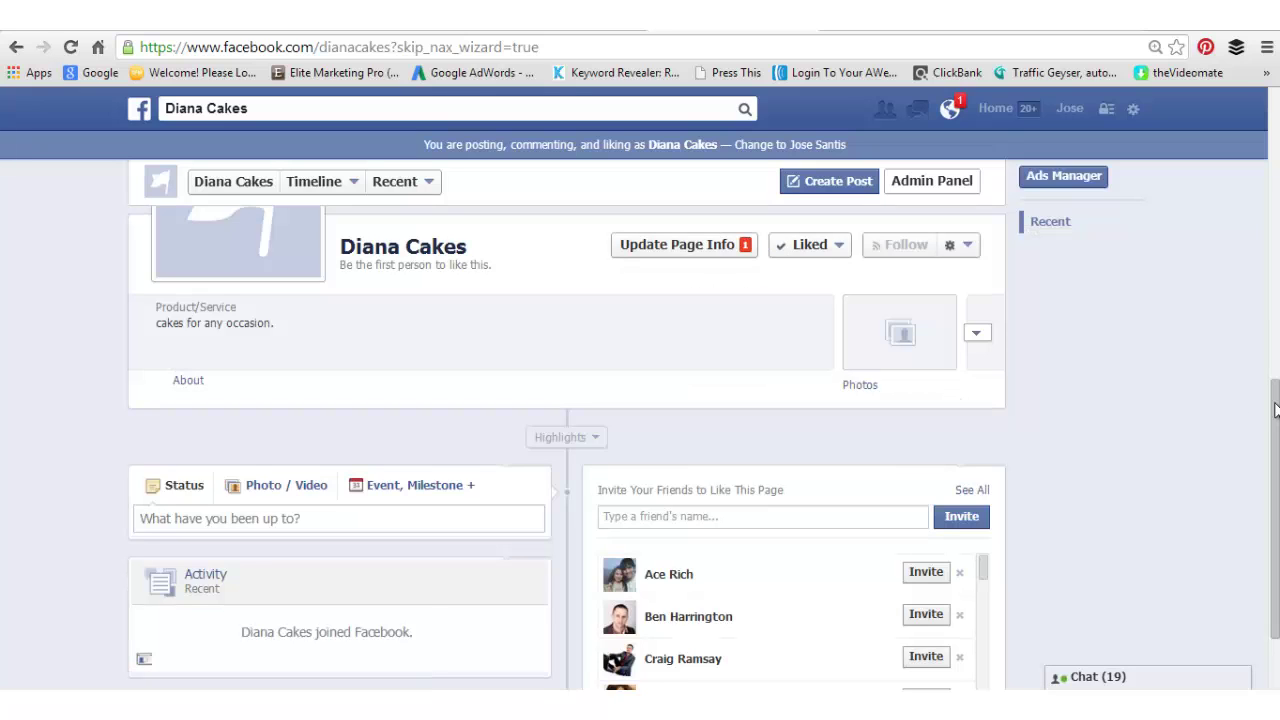
Open the options for adding a cover photo to the page and close them without choosing one
drag(1275, 408, 1275, 280)
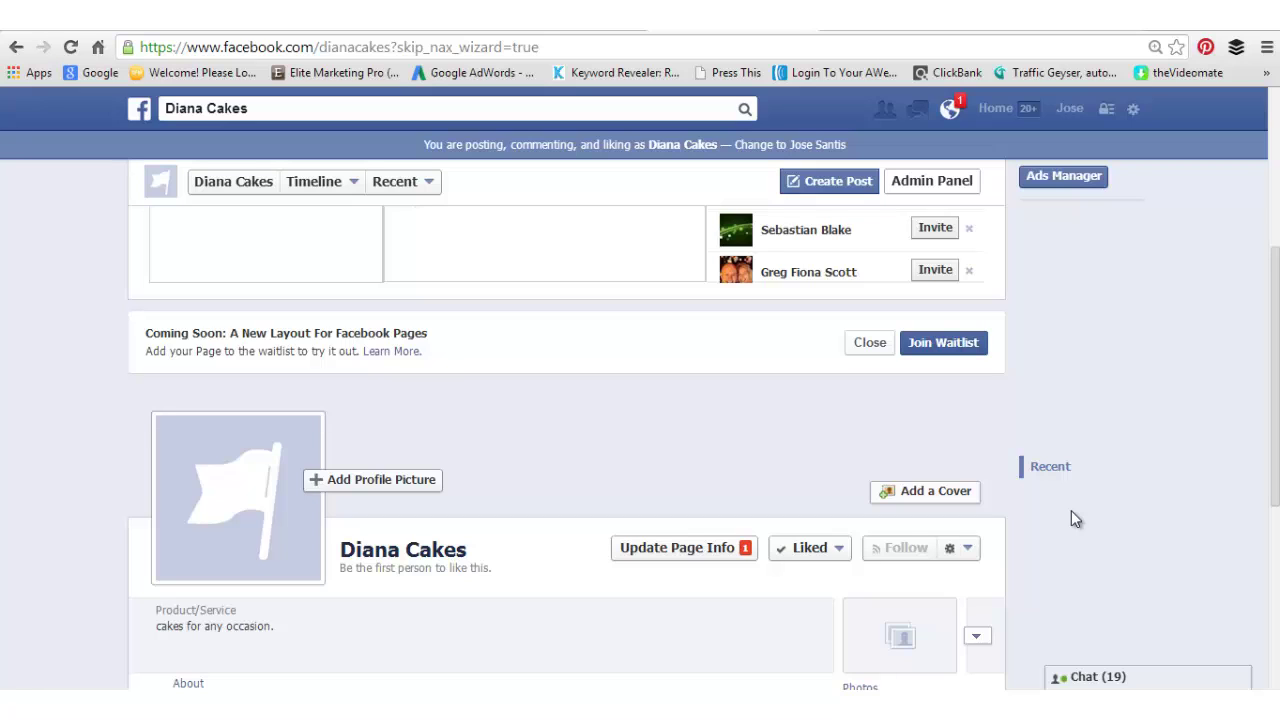
click(932, 495)
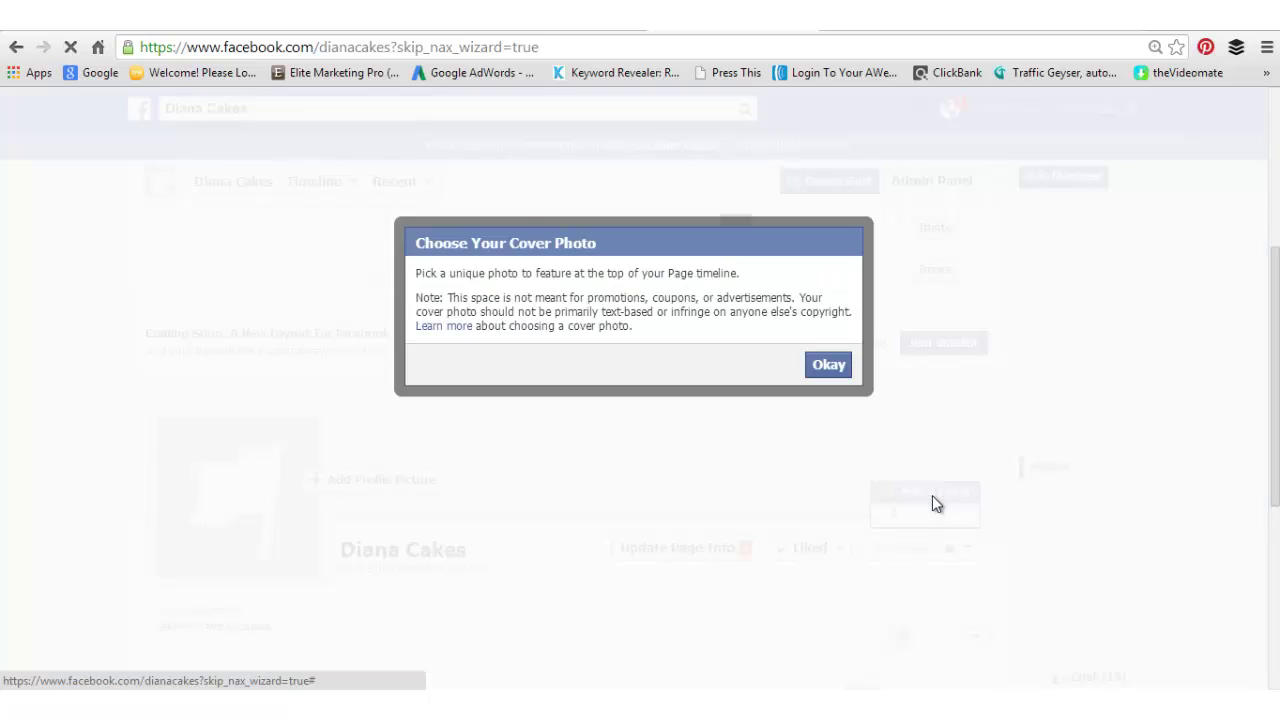
click(824, 366)
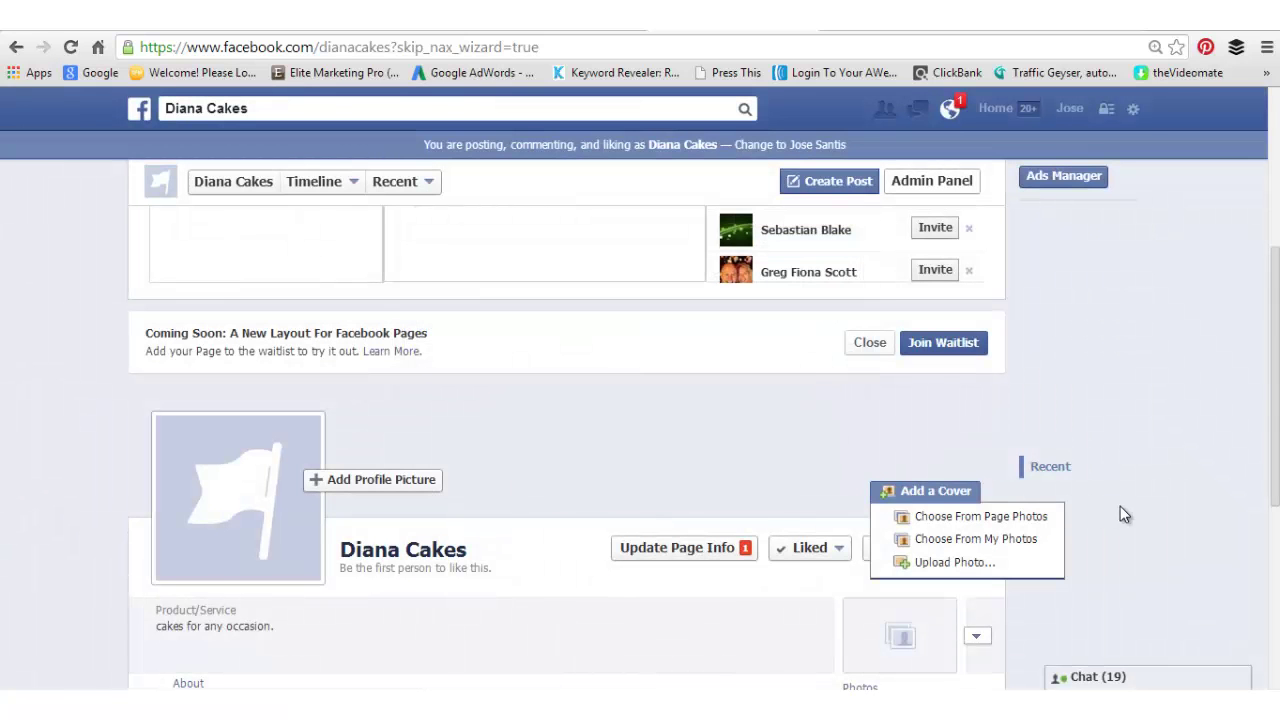
click(1131, 523)
Look over the Diana Cakes page and its Admin Panel, including the Invite Friends list
scroll(1131, 525, up, 2)
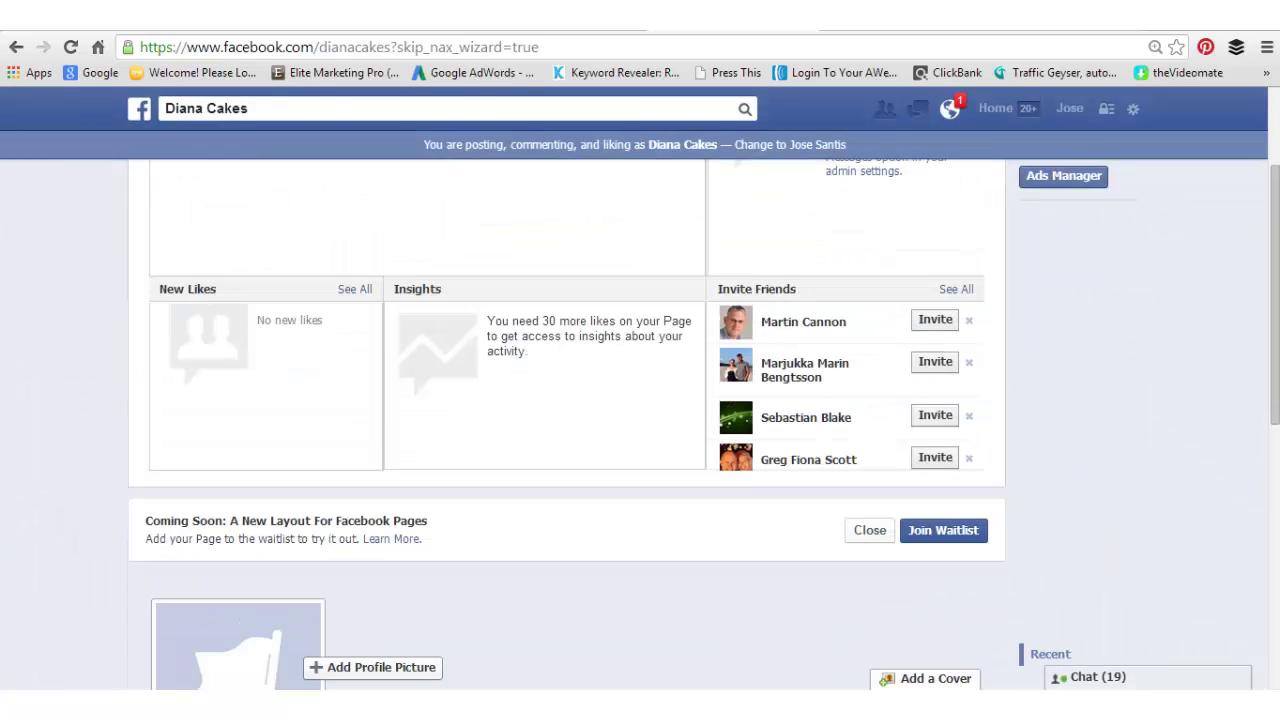
scroll(1146, 528, down, 3)
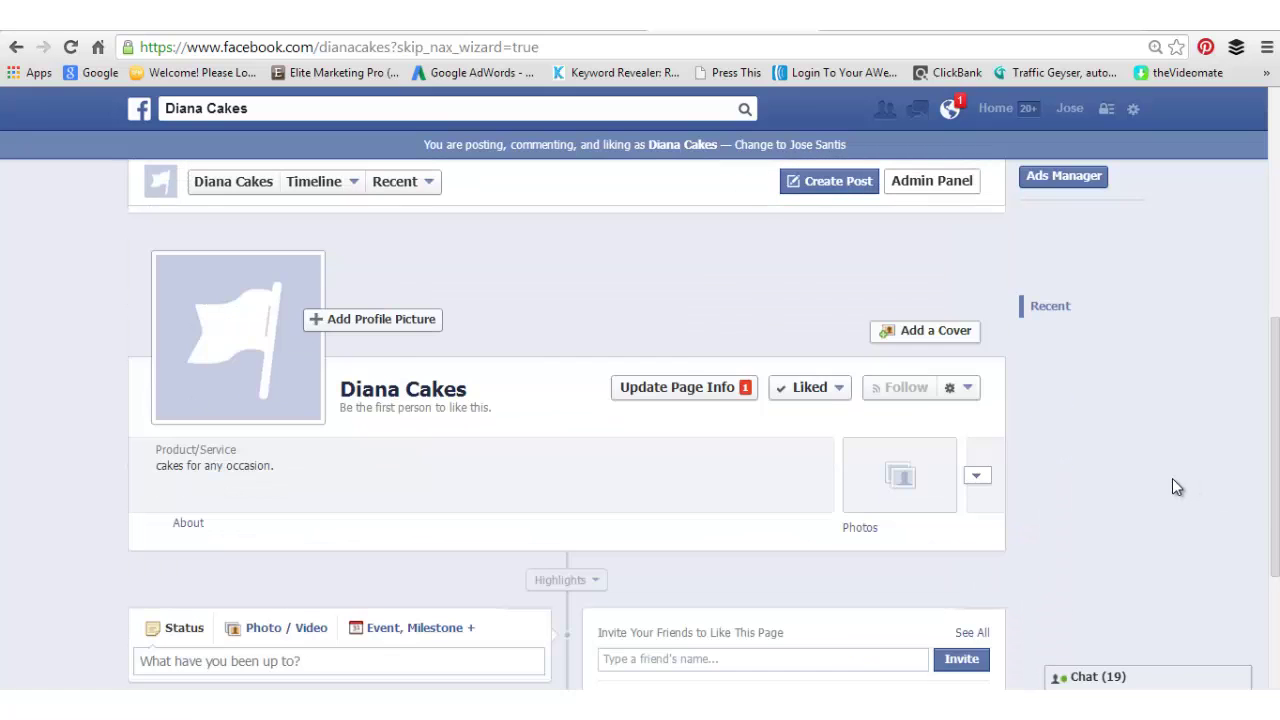
scroll(1177, 487, up, 2)
scroll(1172, 487, down, 1)
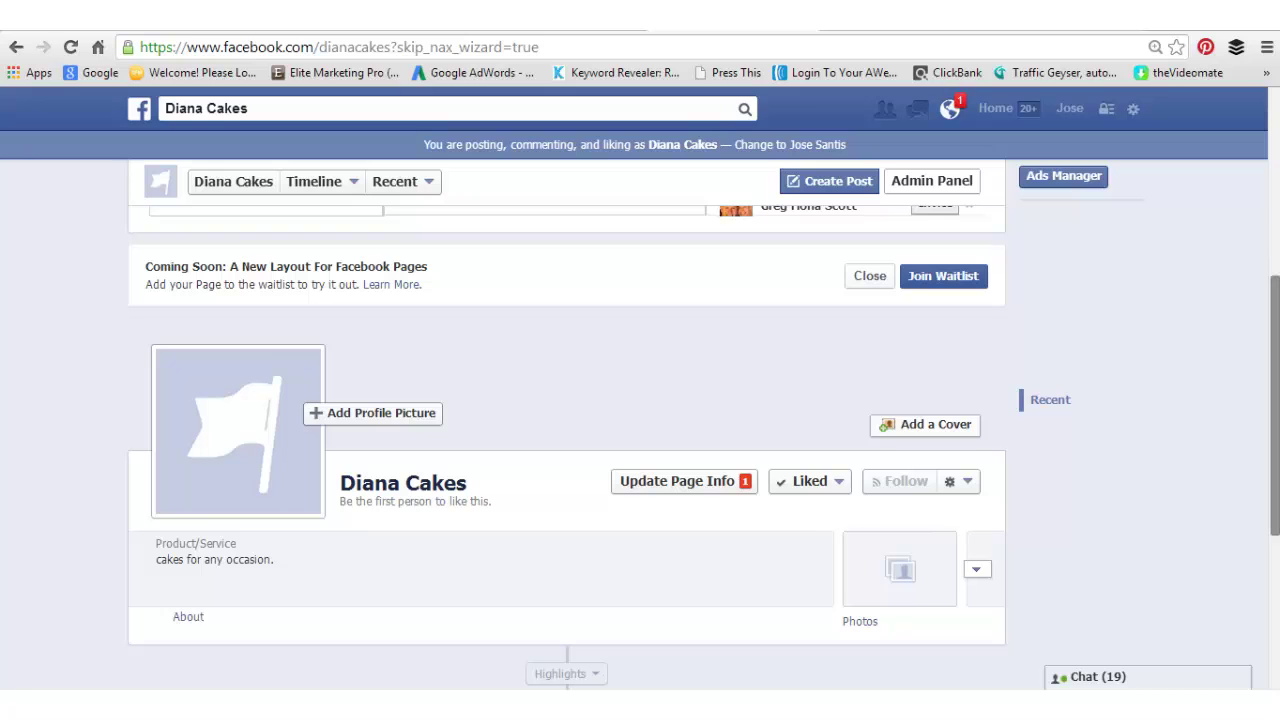
scroll(738, 355, down, 1)
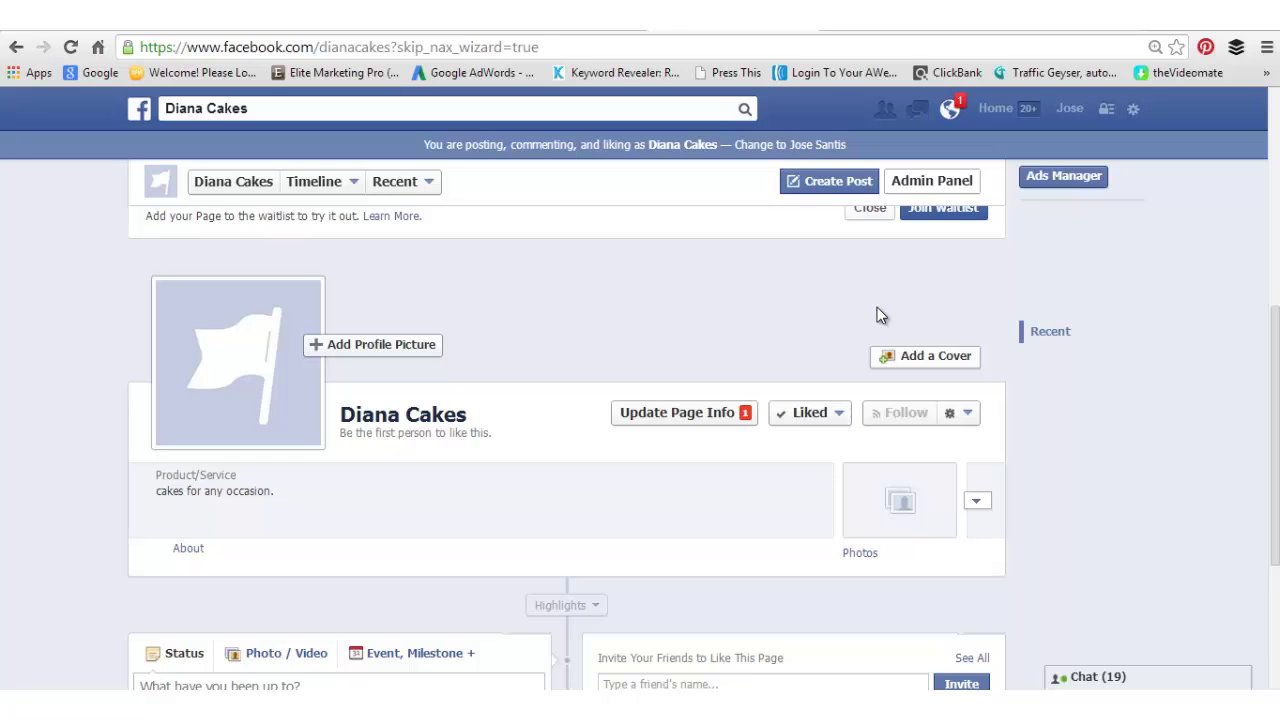
scroll(877, 308, up, 1)
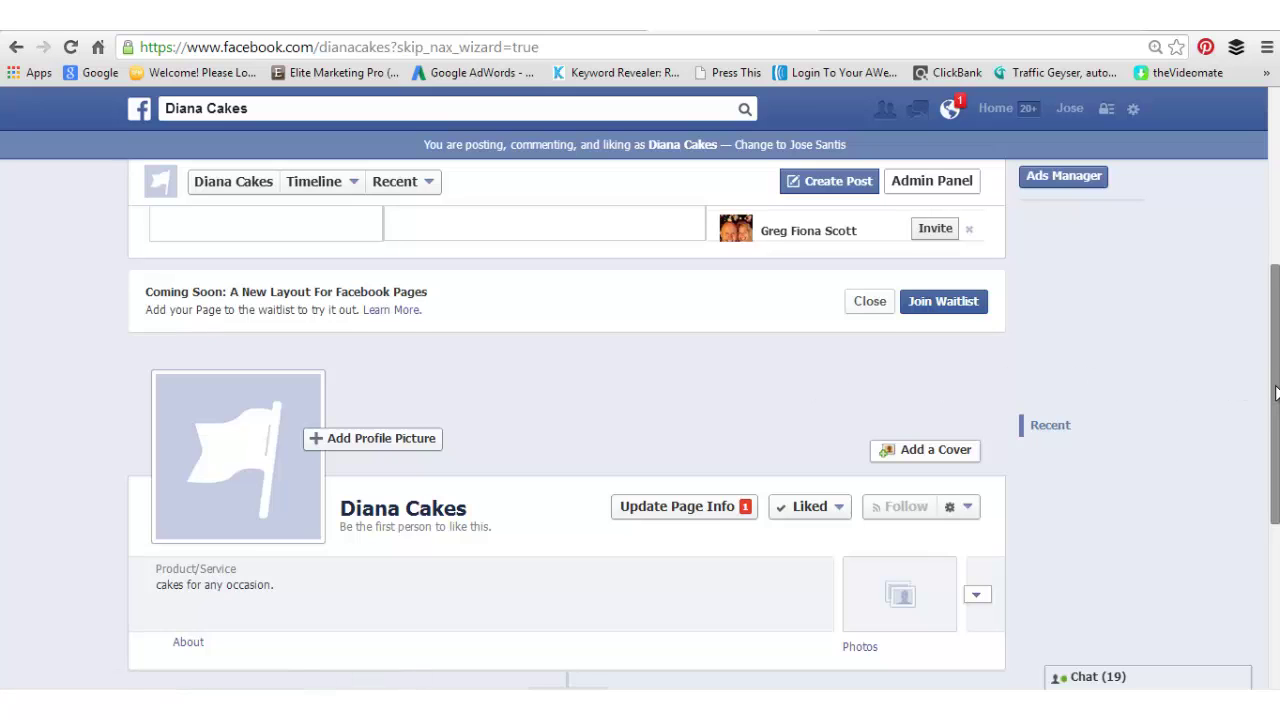
drag(1275, 393, 1251, 286)
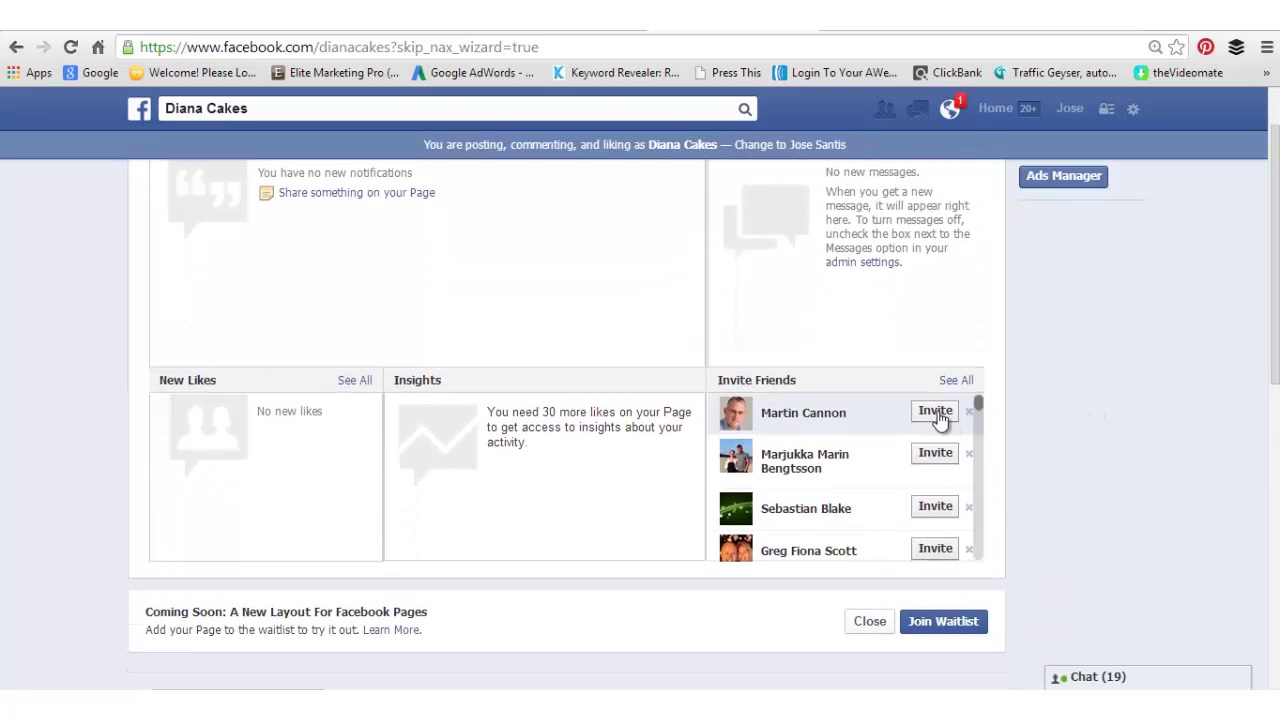
mouse_move(1276, 372)
mouse_down()
mouse_move(1276, 523)
mouse_move(1276, 384)
mouse_up()
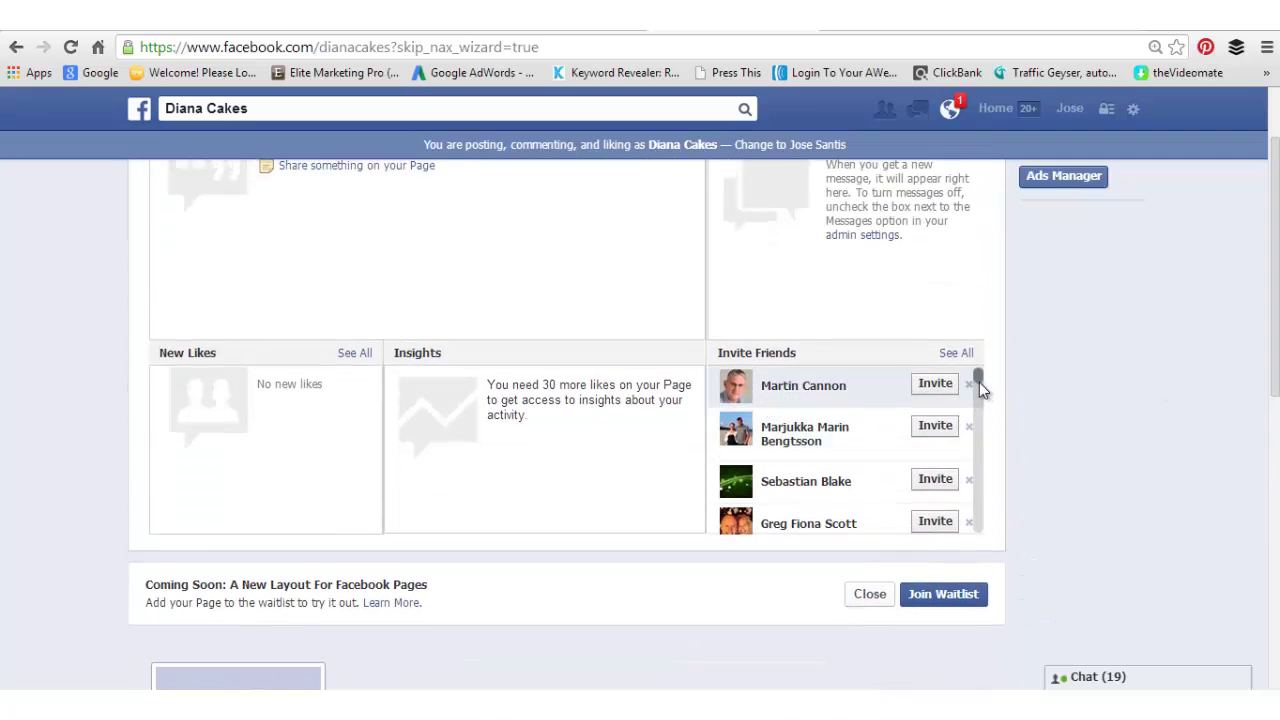
mouse_move(979, 382)
mouse_down()
mouse_move(990, 511)
mouse_move(979, 407)
mouse_move(1003, 375)
mouse_up()
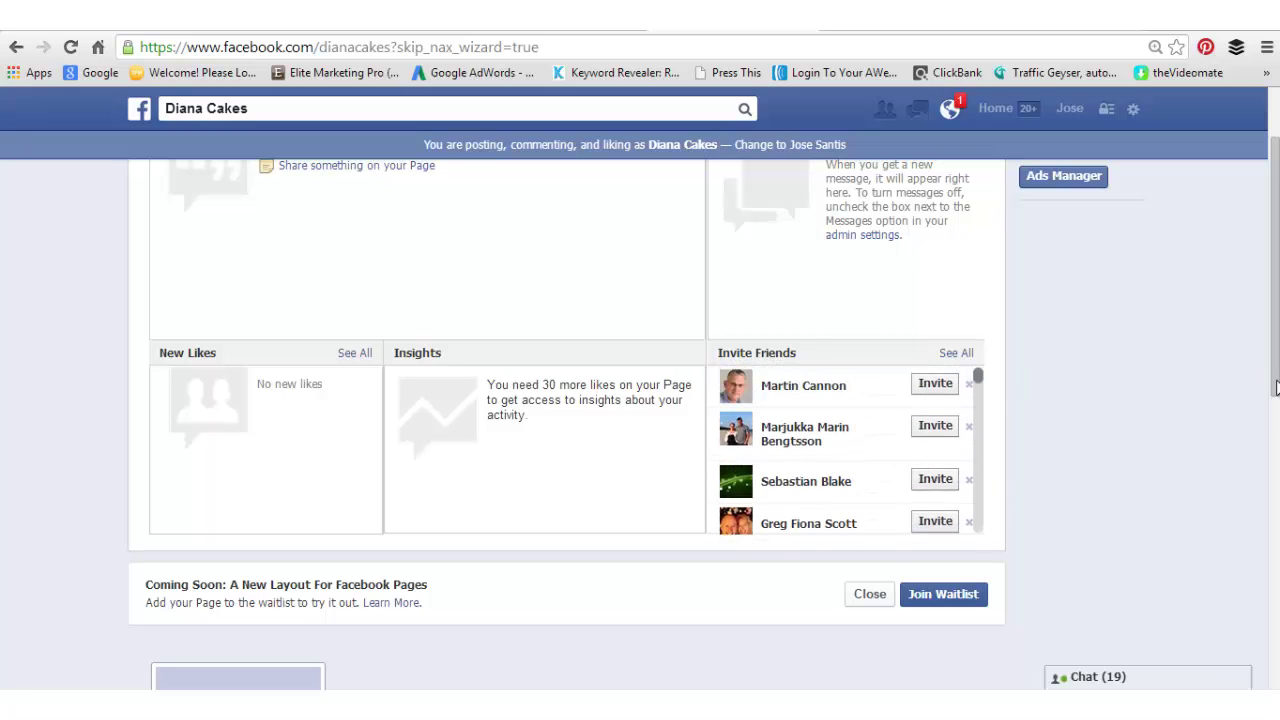
drag(1277, 373, 1277, 325)
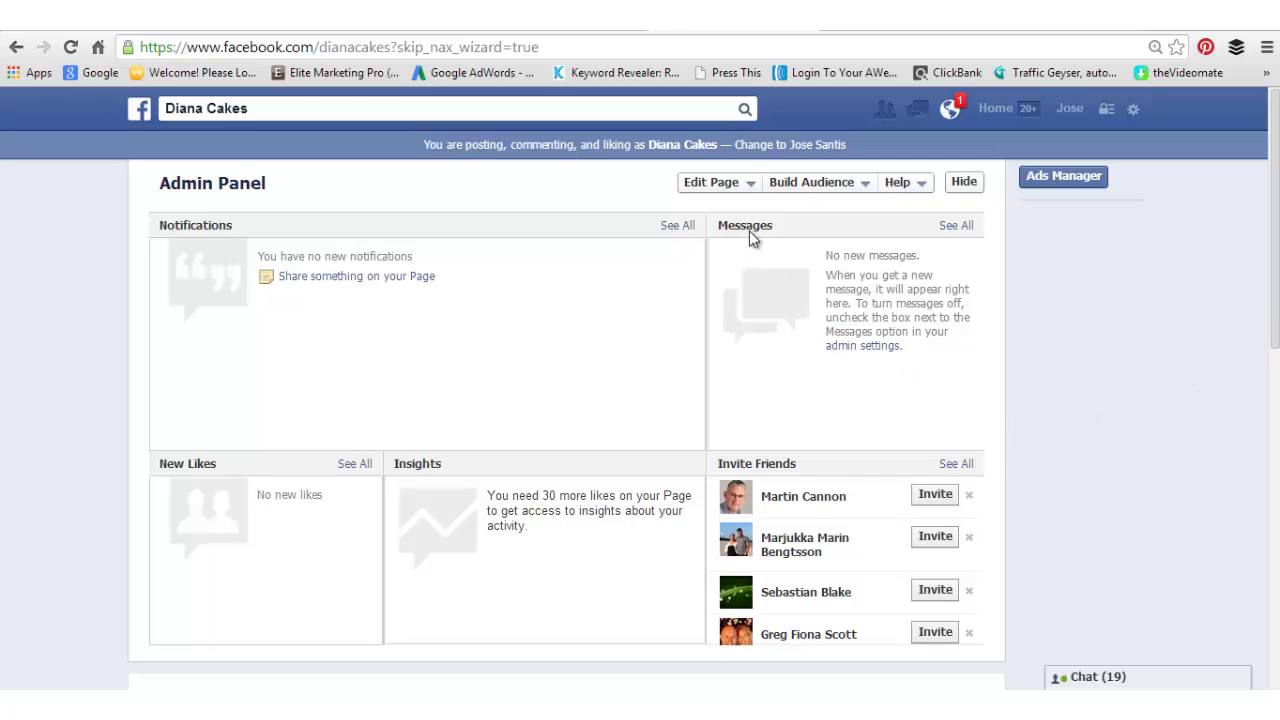
Examine the services available for inviting email contacts to the page, and cancel without inviting anyone
click(864, 188)
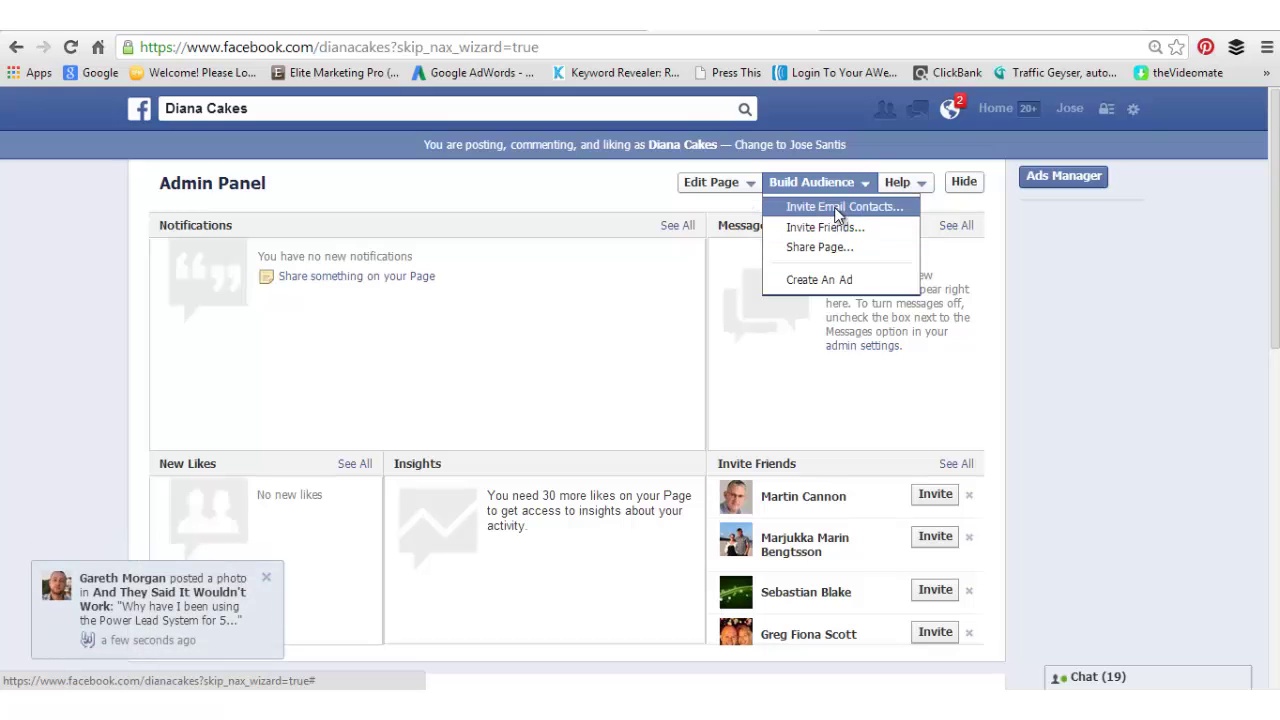
click(836, 208)
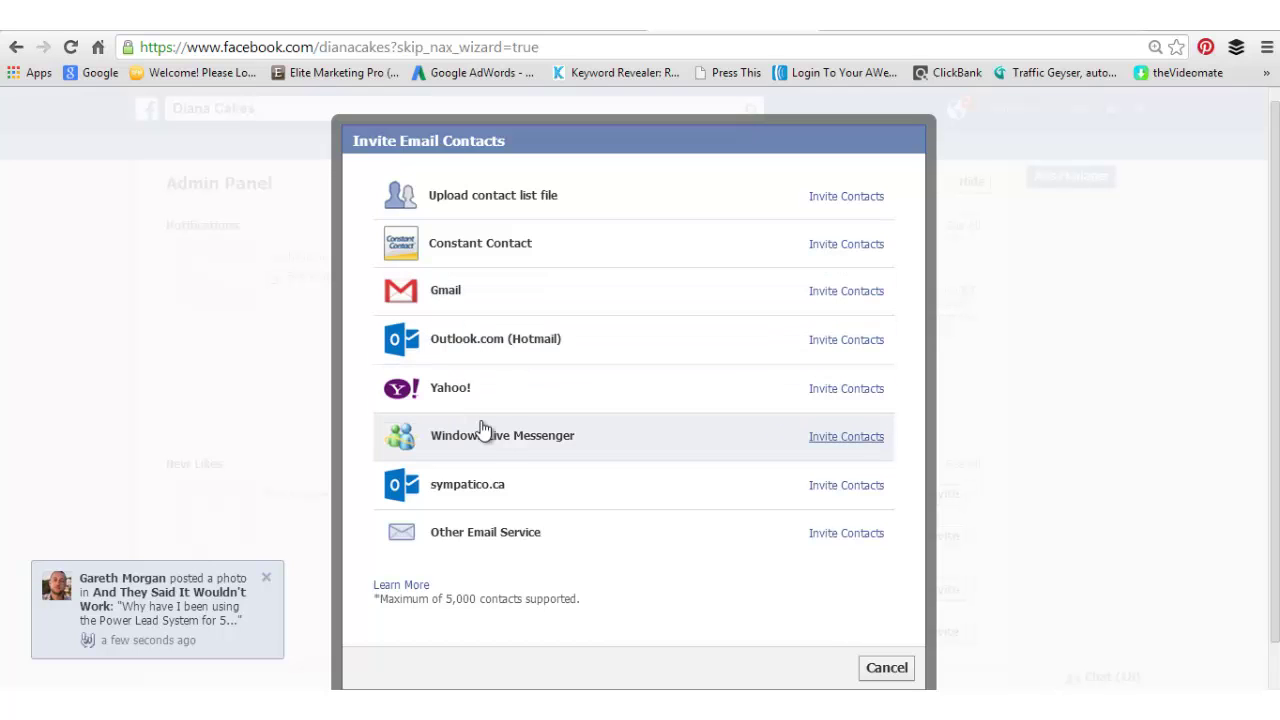
click(886, 669)
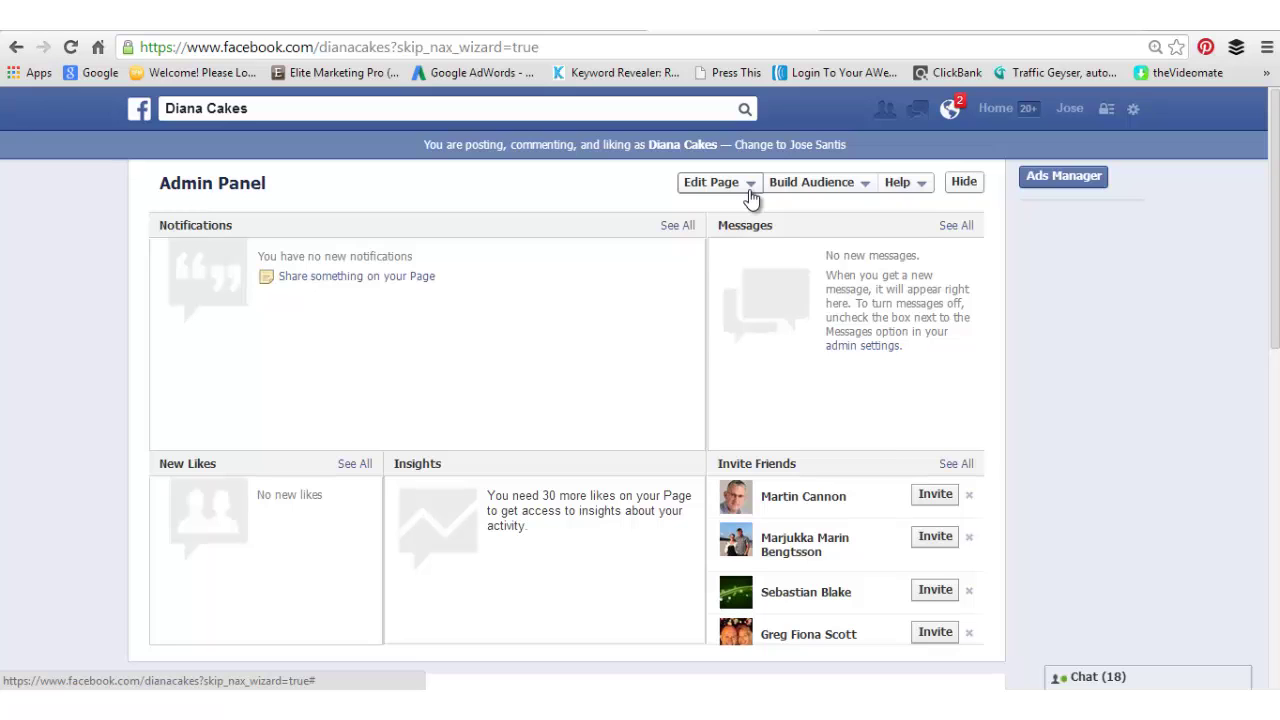
Open the Diana Cakes page settings and review the General options, closing the chat window
click(751, 186)
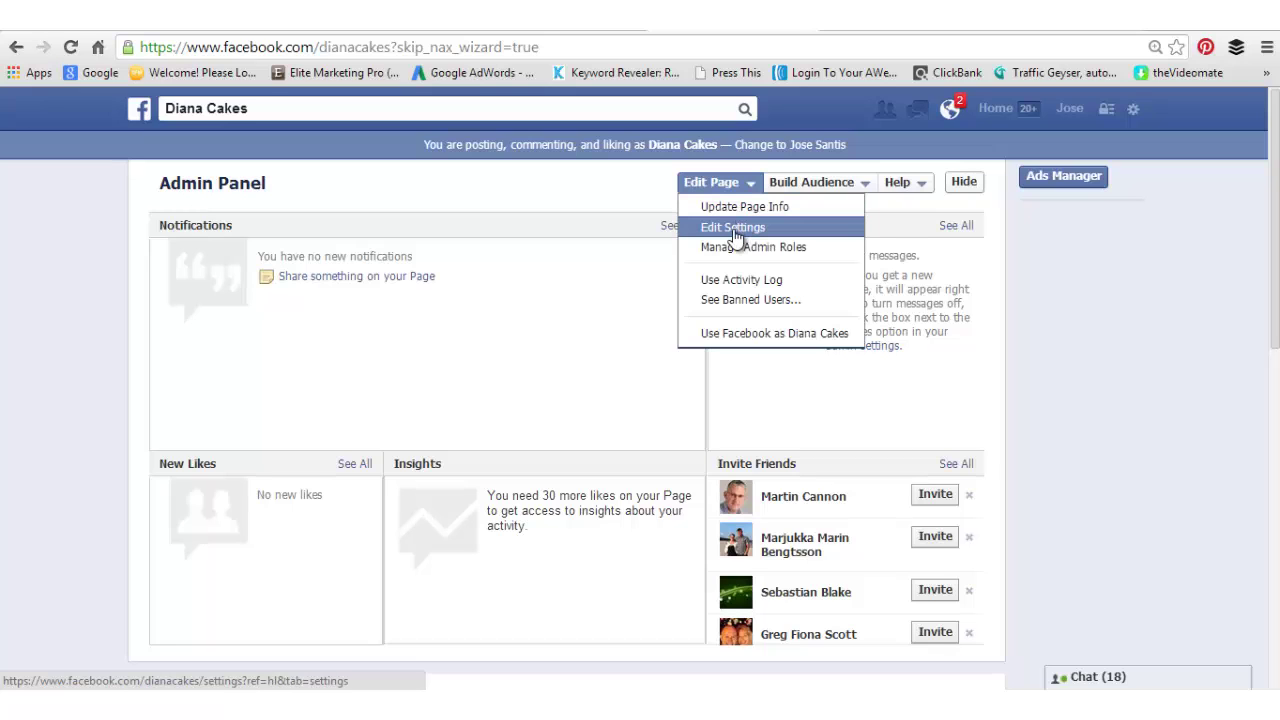
click(735, 232)
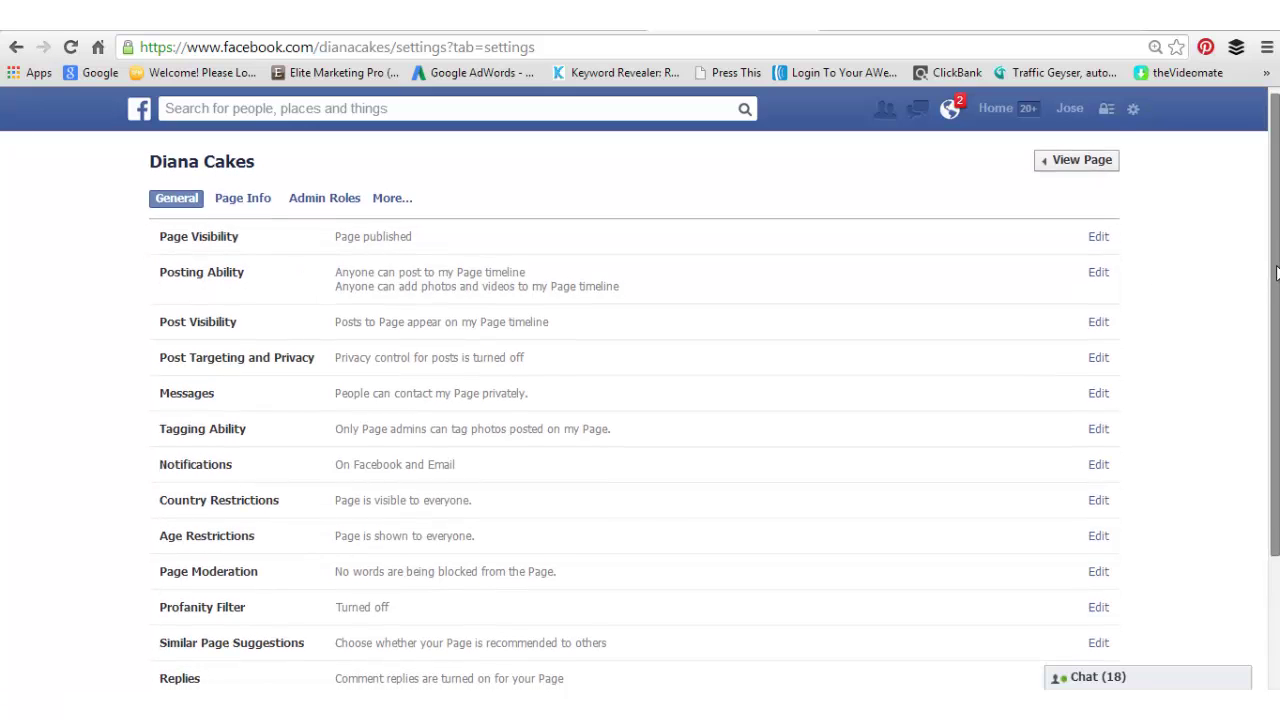
drag(1276, 265, 1277, 336)
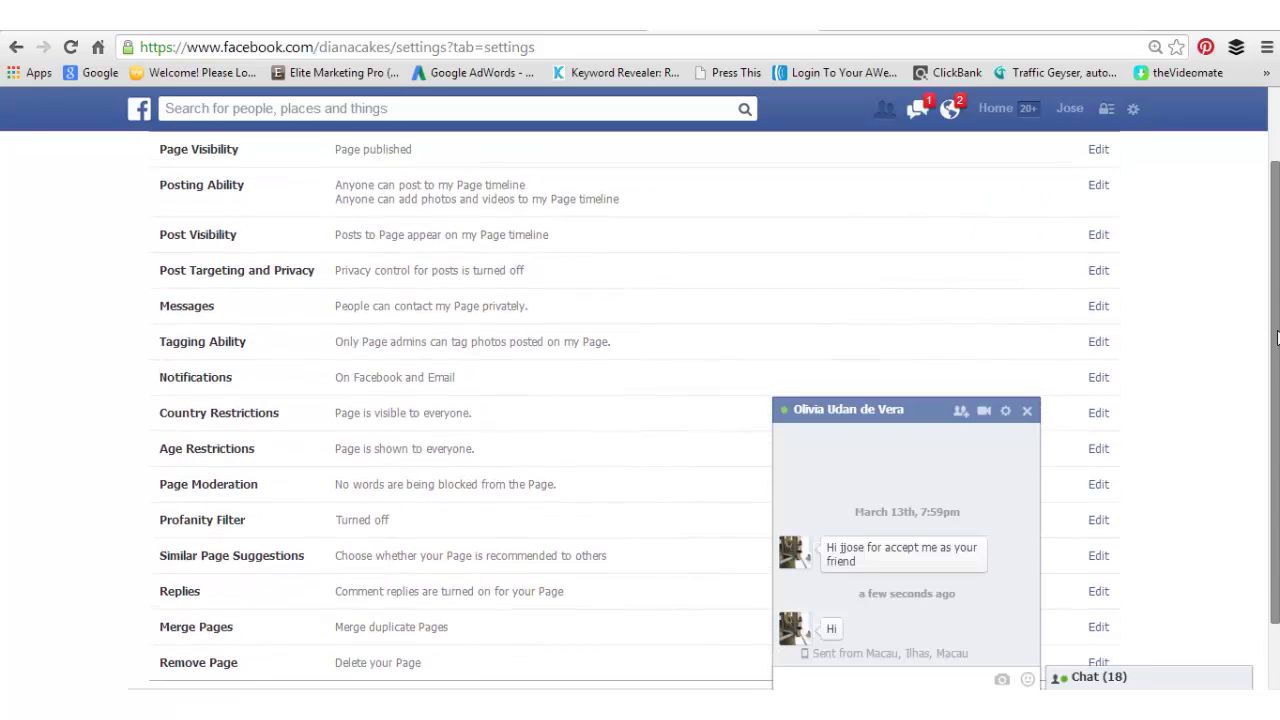
click(1027, 410)
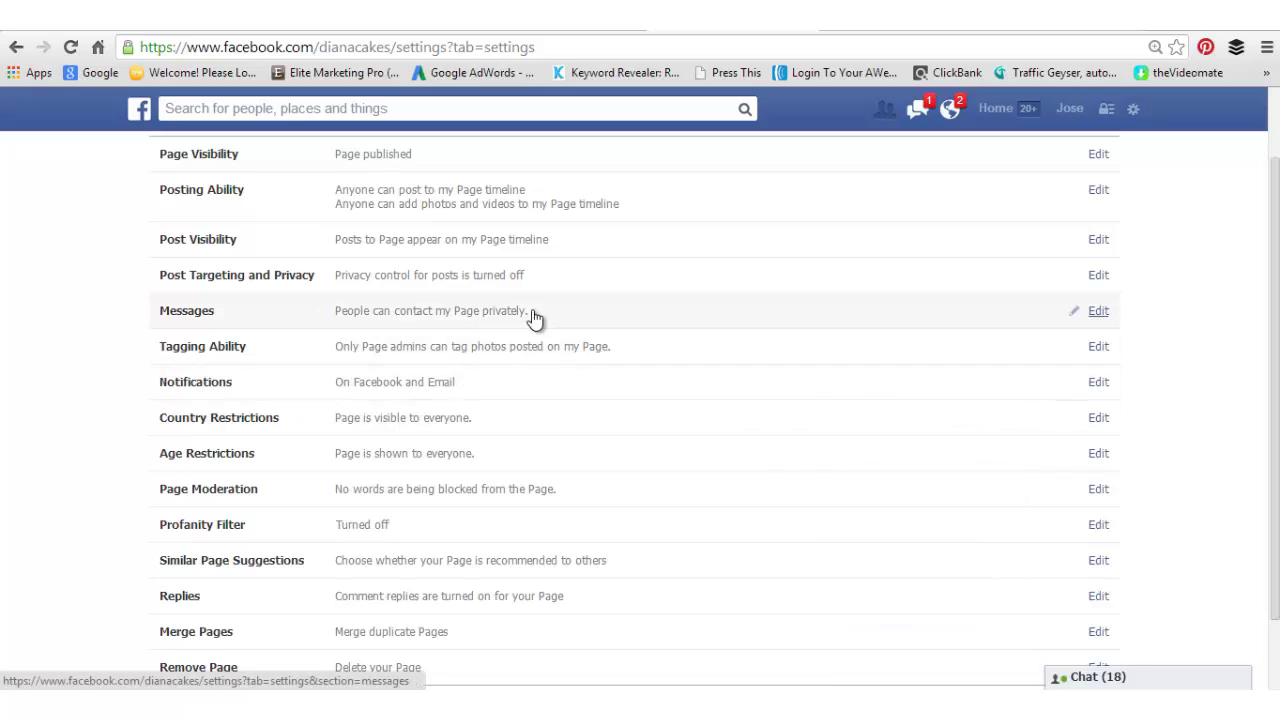
scroll(1257, 397, up, 1)
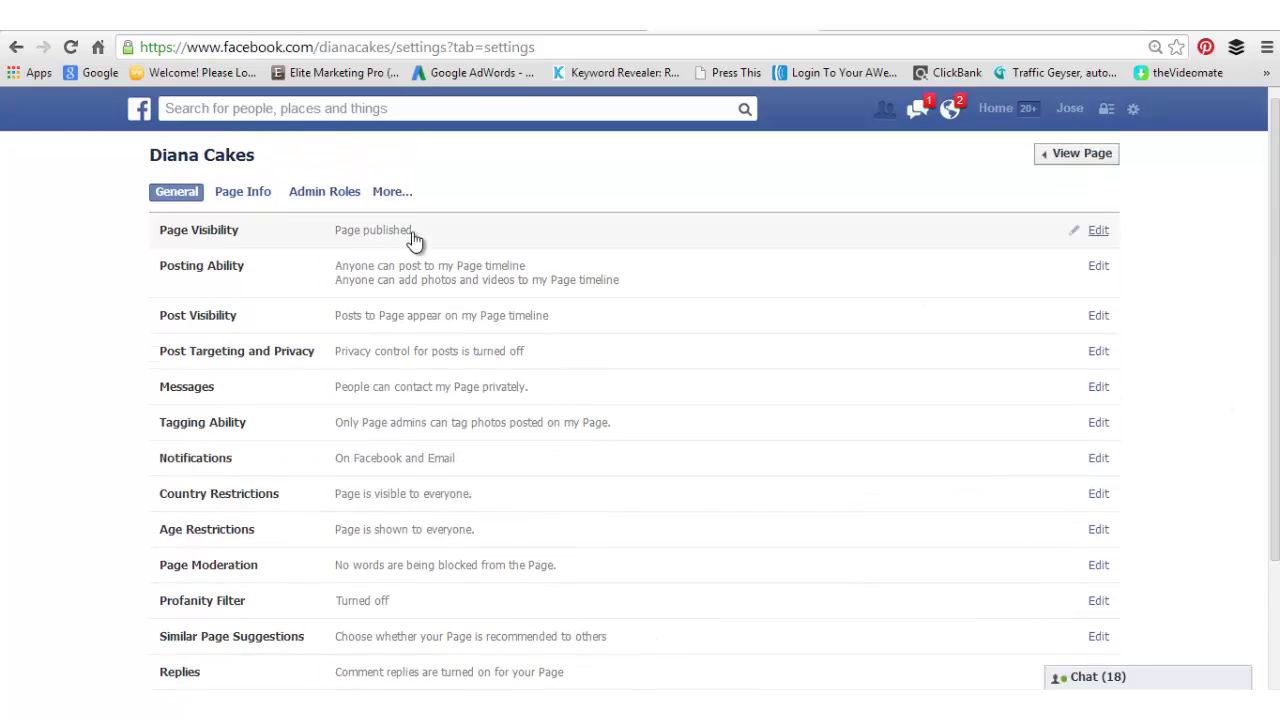
click(241, 193)
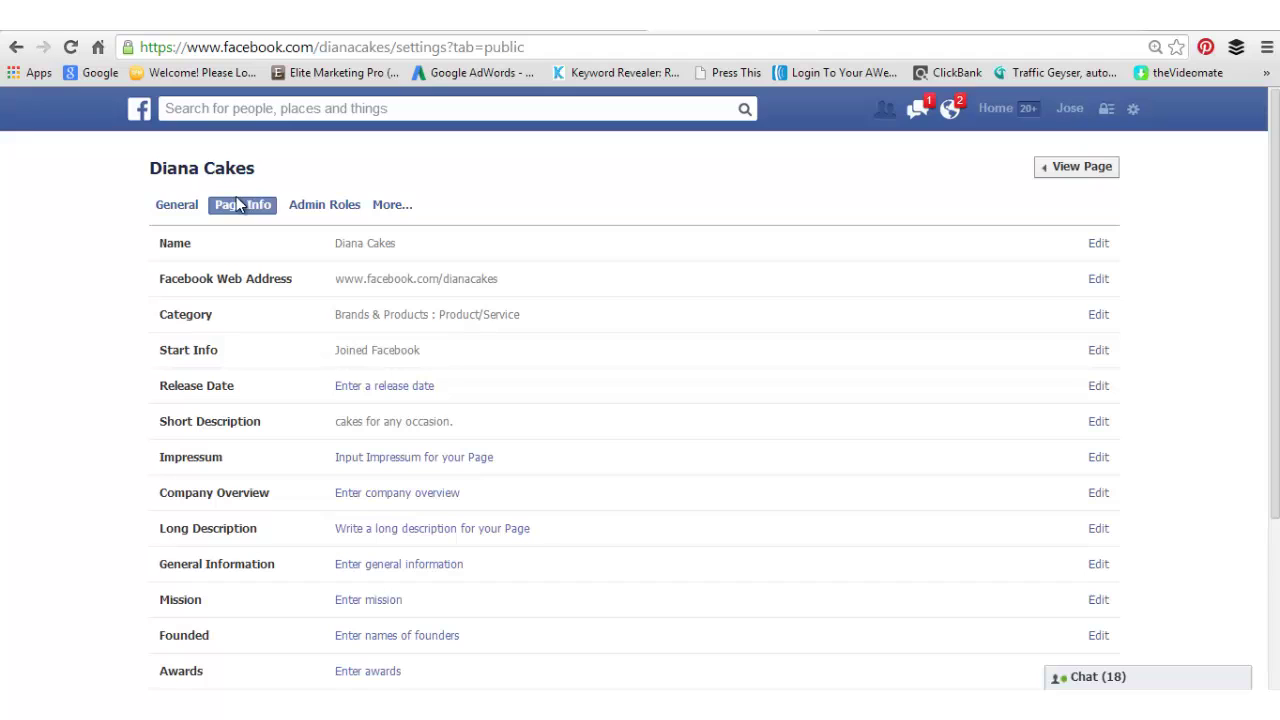
click(186, 207)
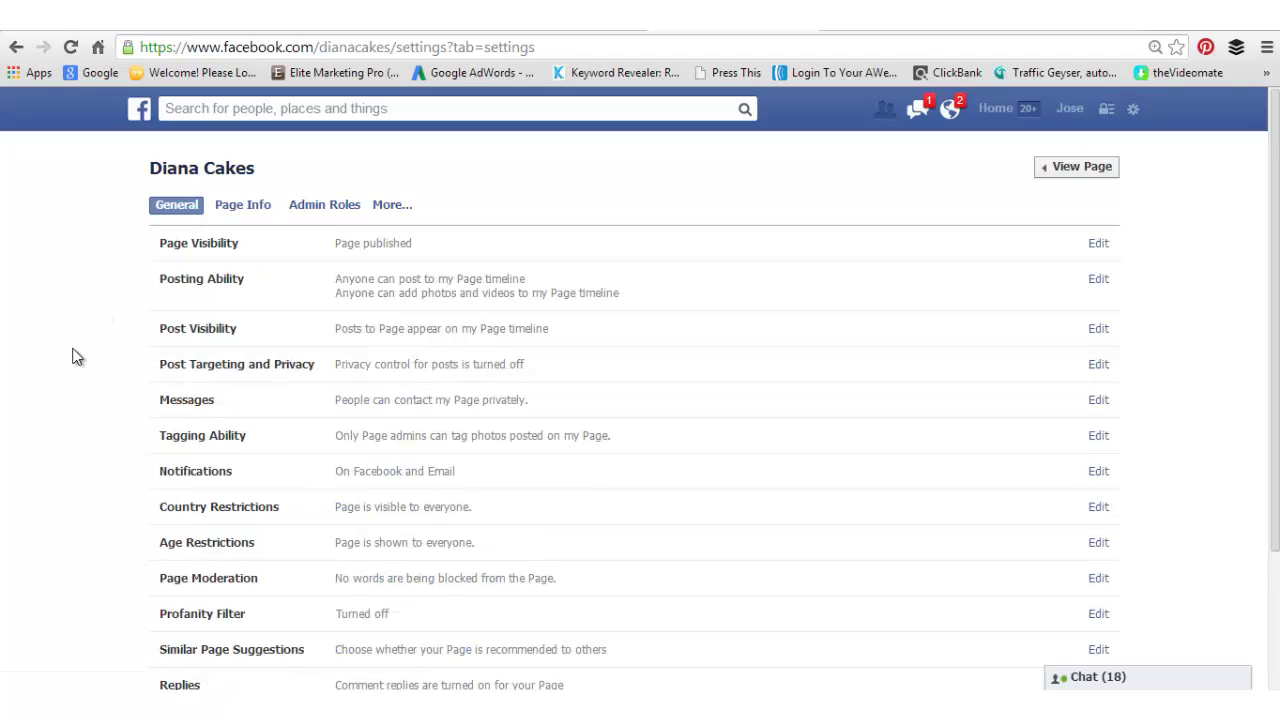
scroll(77, 357, down, 1)
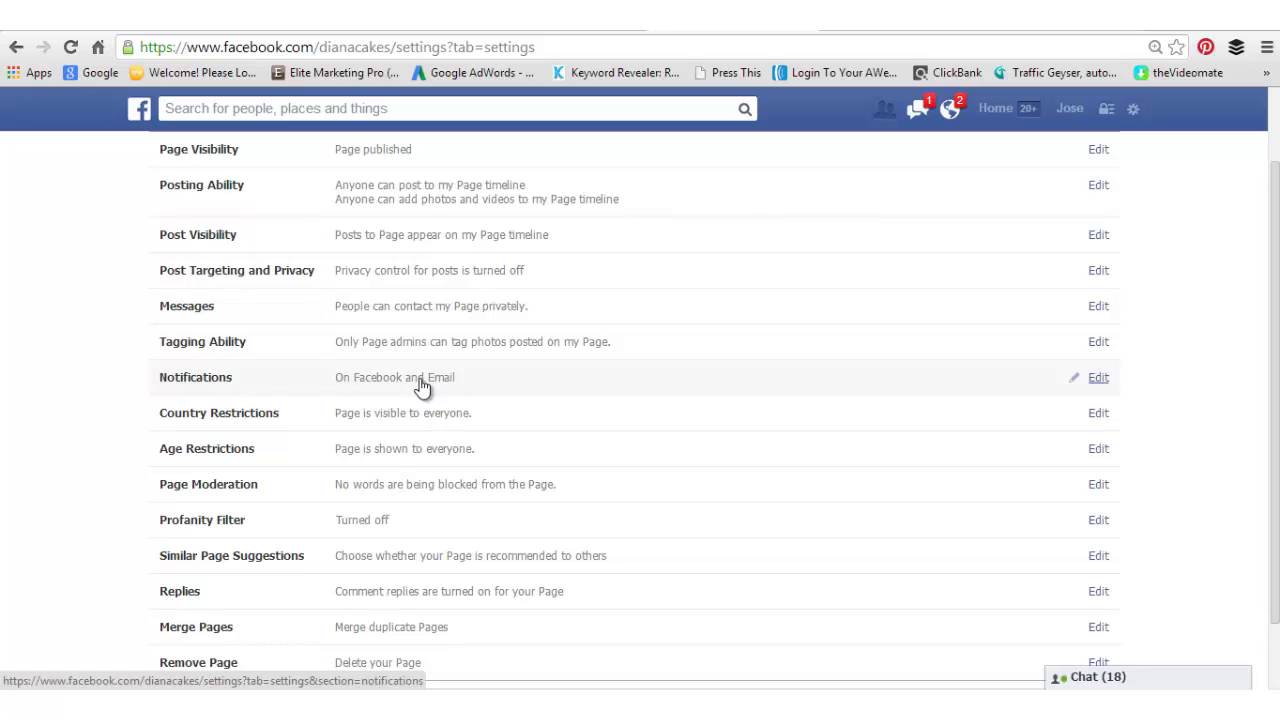
scroll(422, 387, up, 1)
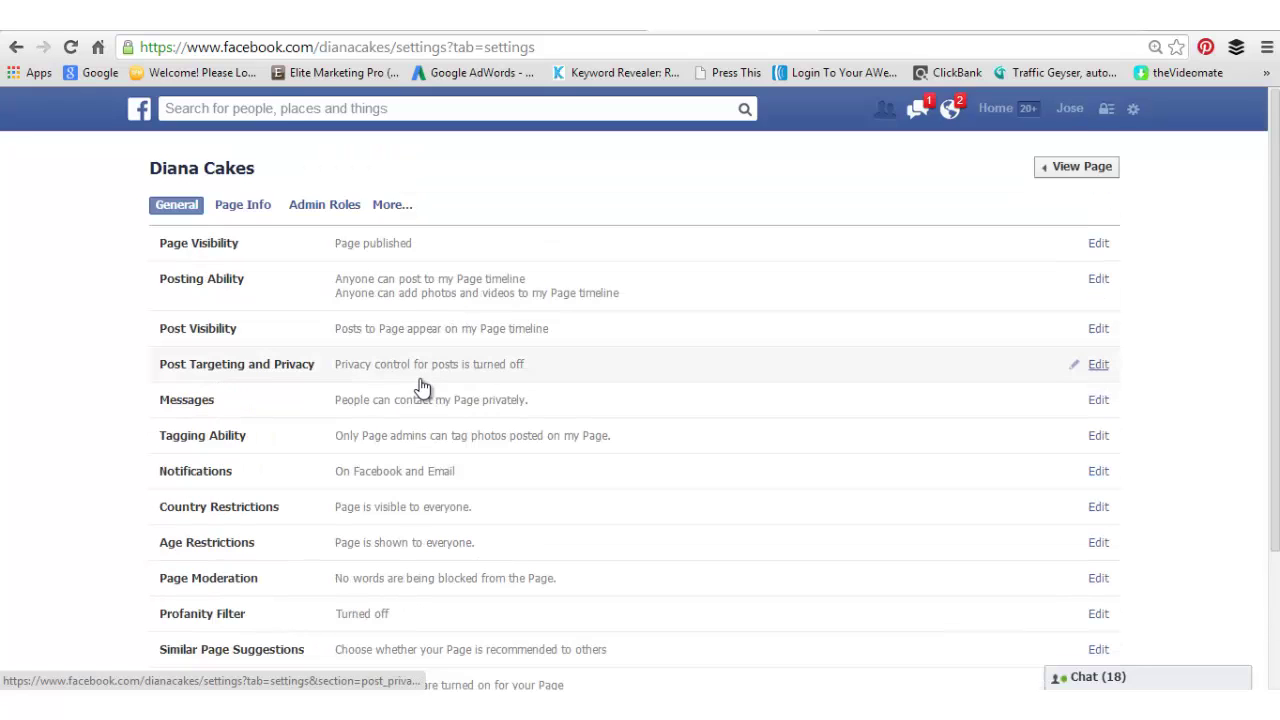
Look through the Page Info fields of Diana Cakes, from the name and category down to the website
click(250, 207)
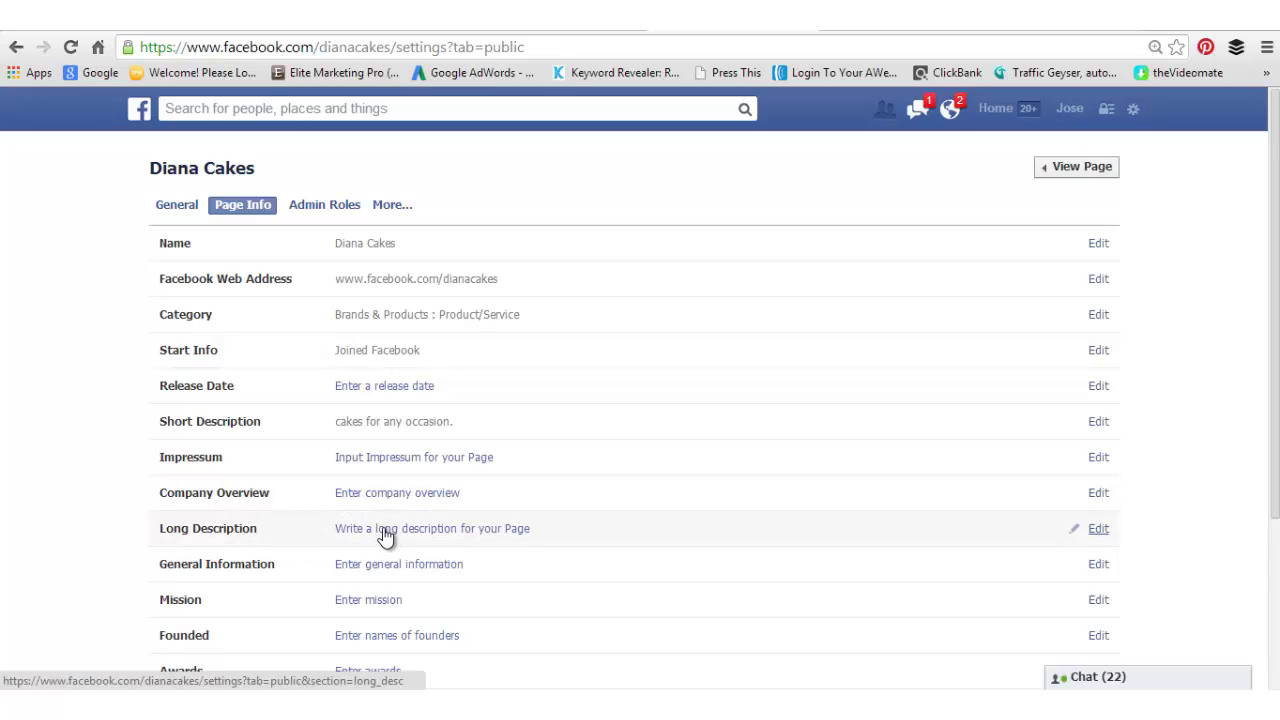
scroll(337, 505, down, 2)
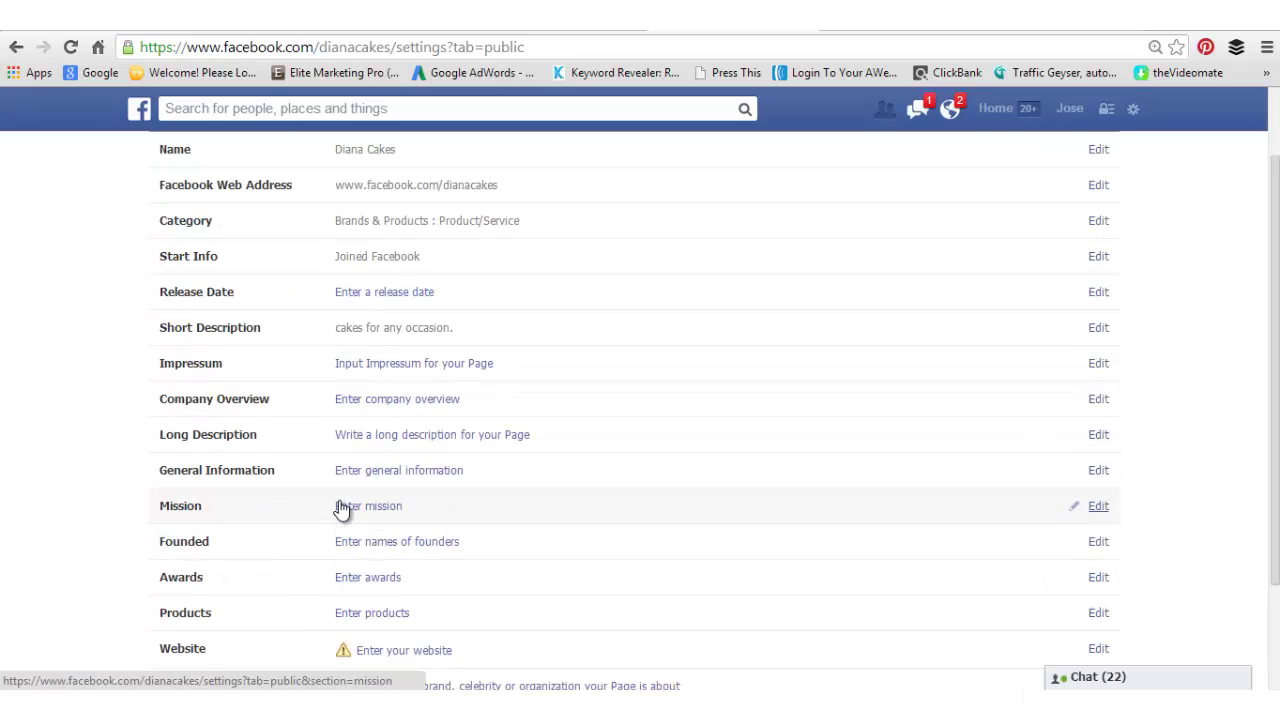
scroll(339, 508, up, 2)
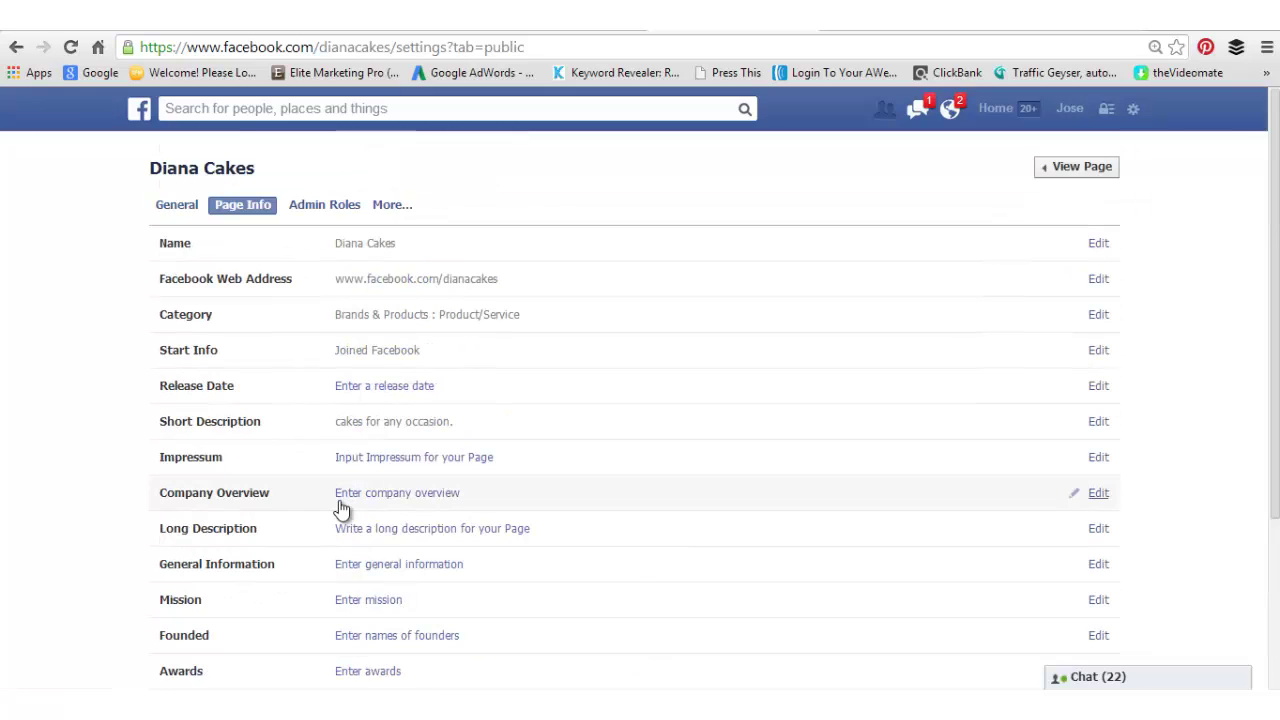
Examine the roles available for page admins and the additional settings categories, and return to the General settings
click(312, 212)
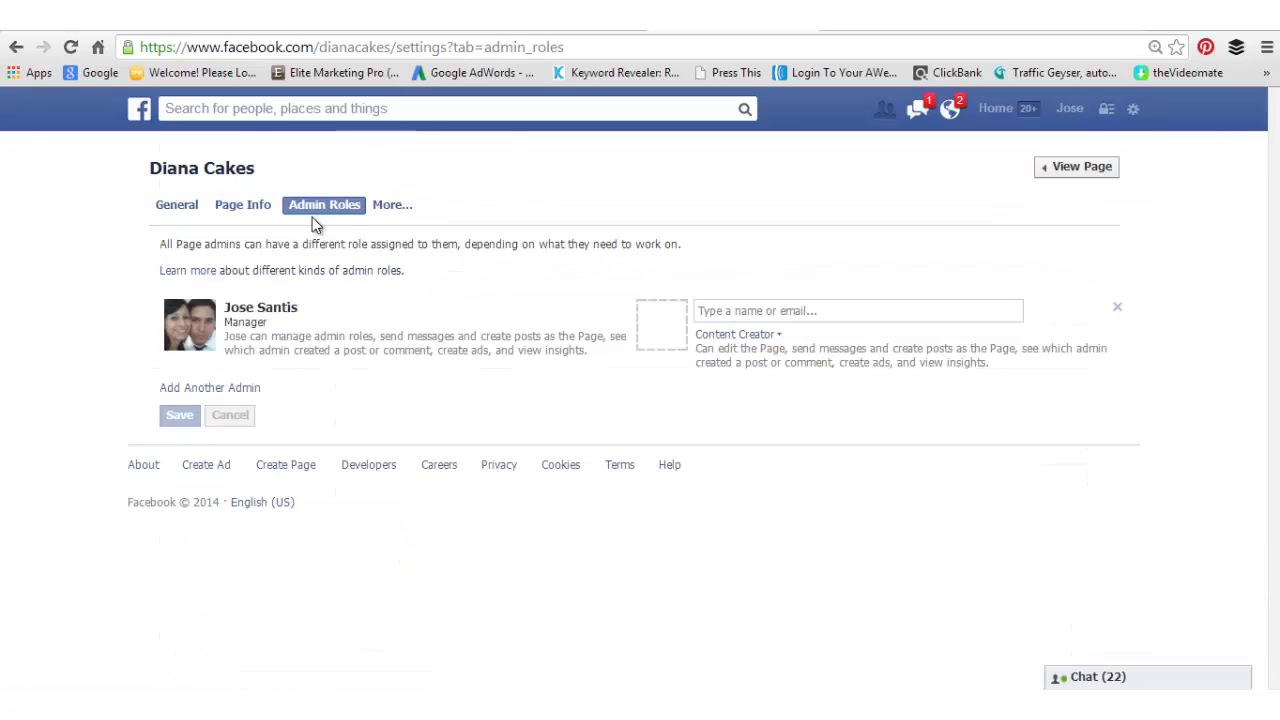
click(780, 338)
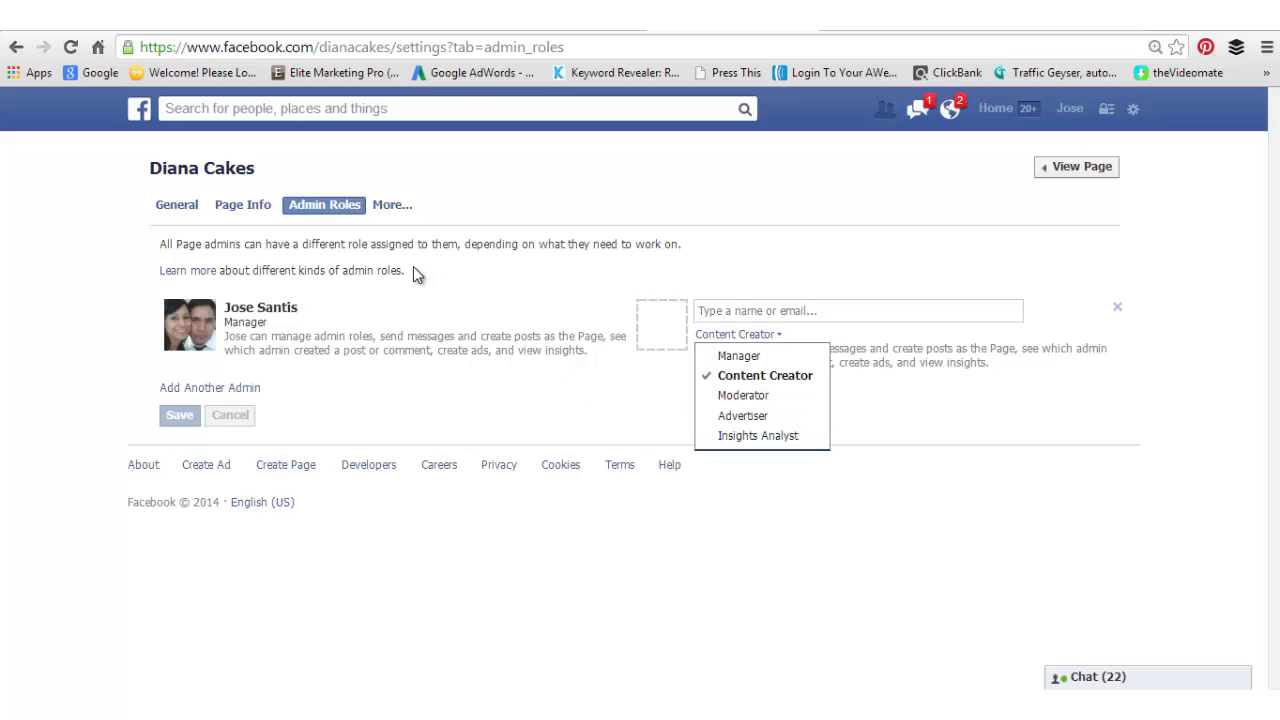
click(392, 206)
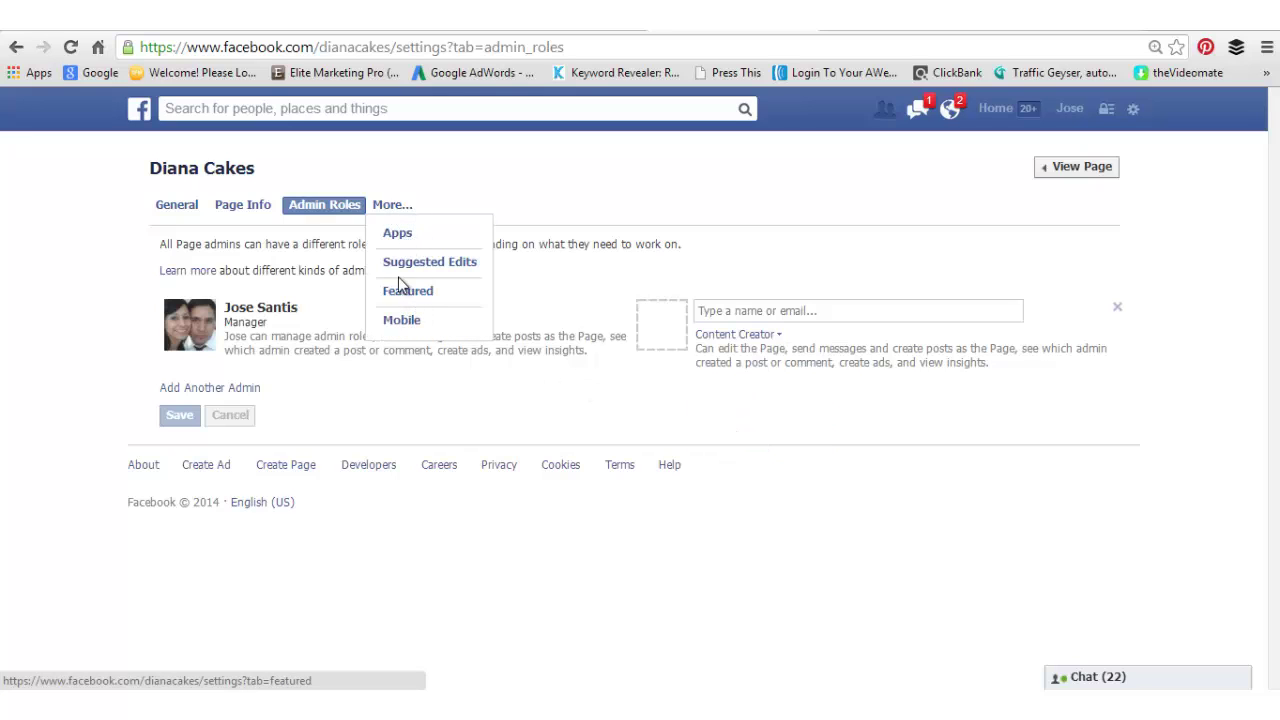
click(160, 210)
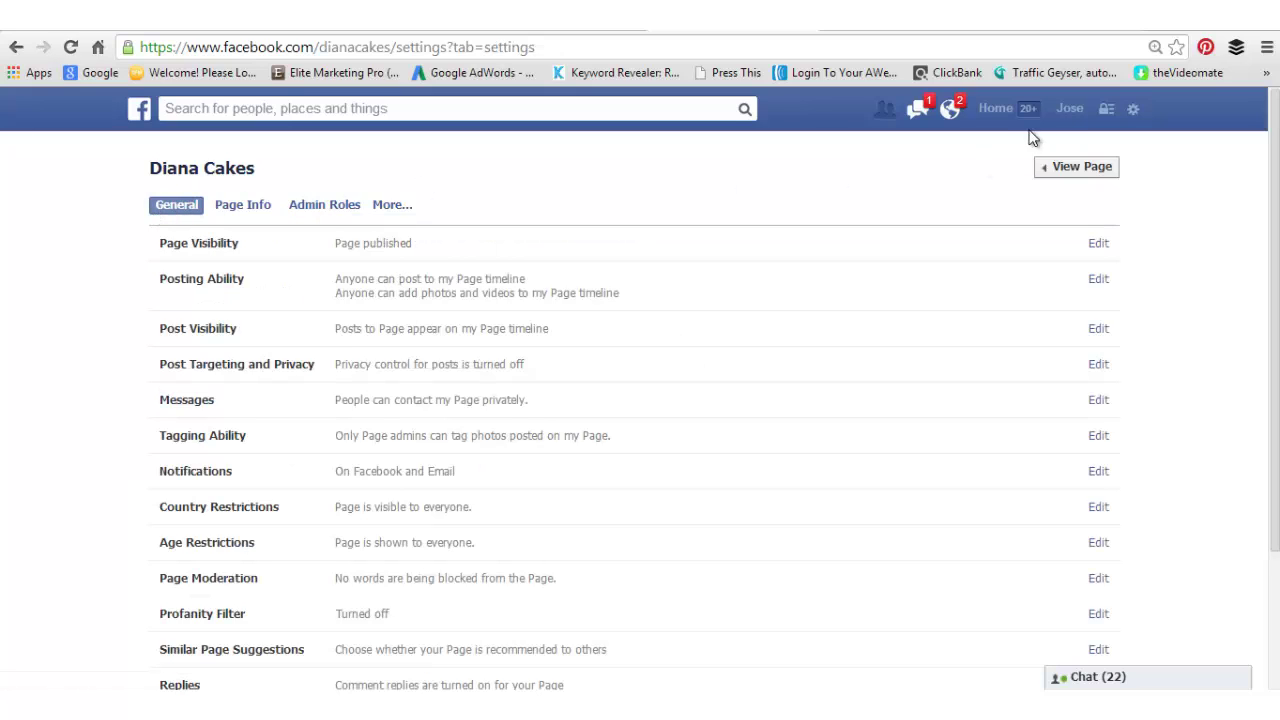
Switch to using Facebook as Diana Cakes and highlight the number of likes still needed for Insights
click(1134, 112)
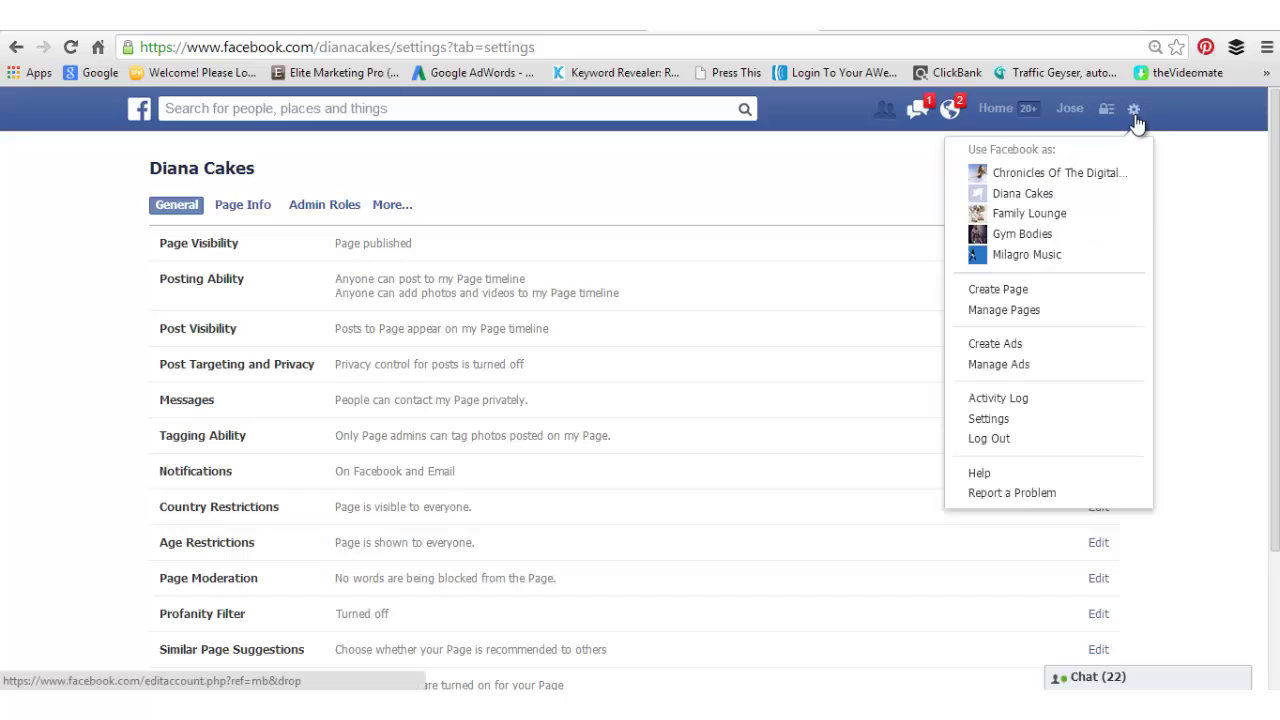
click(1045, 194)
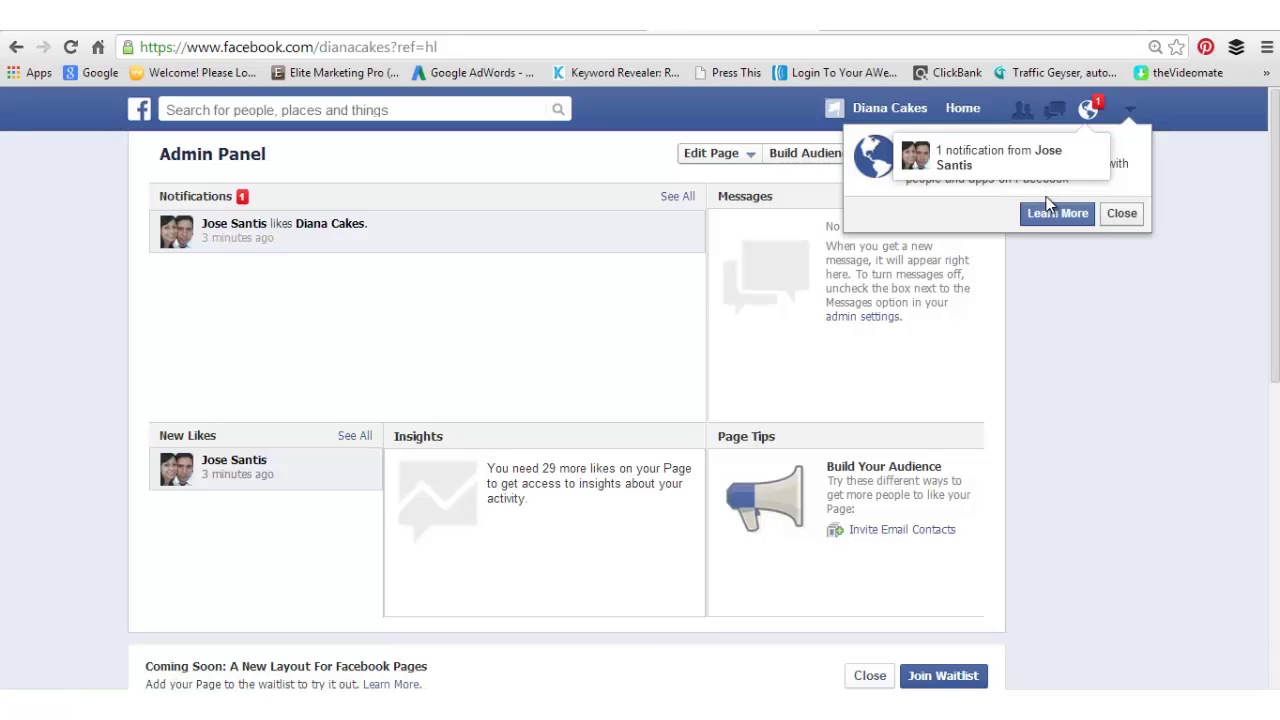
click(1125, 217)
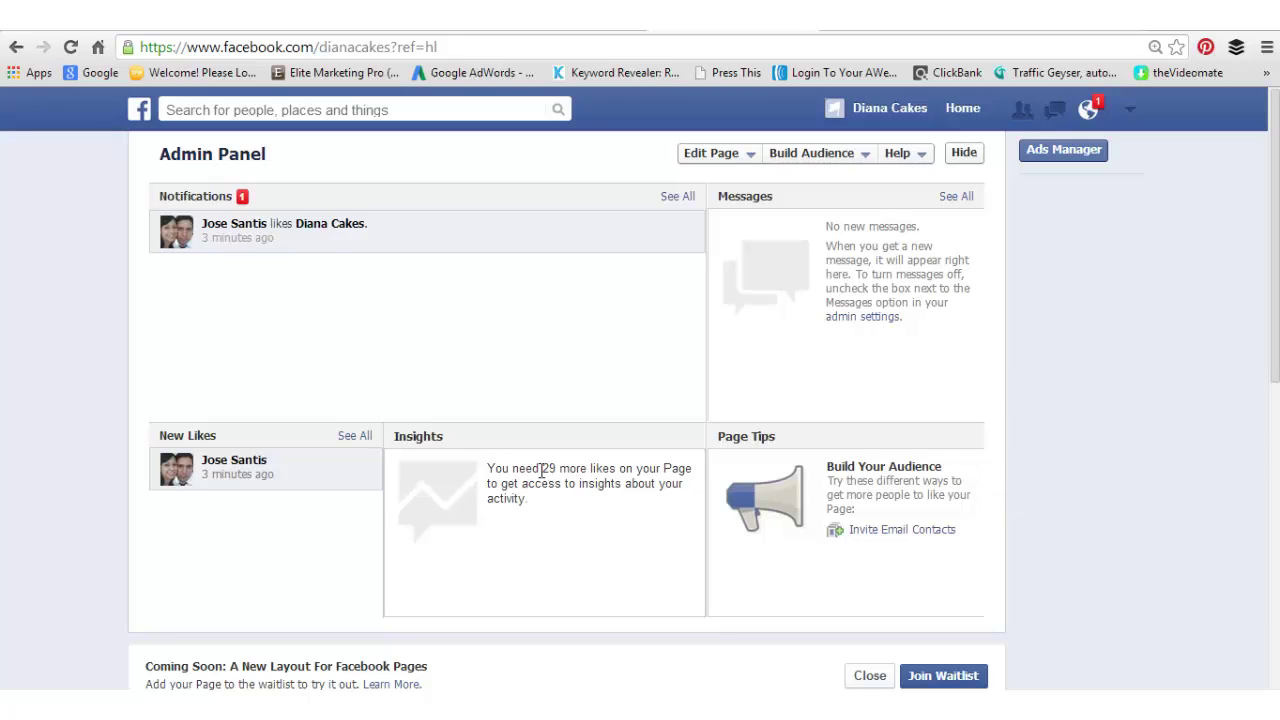
drag(541, 470, 557, 470)
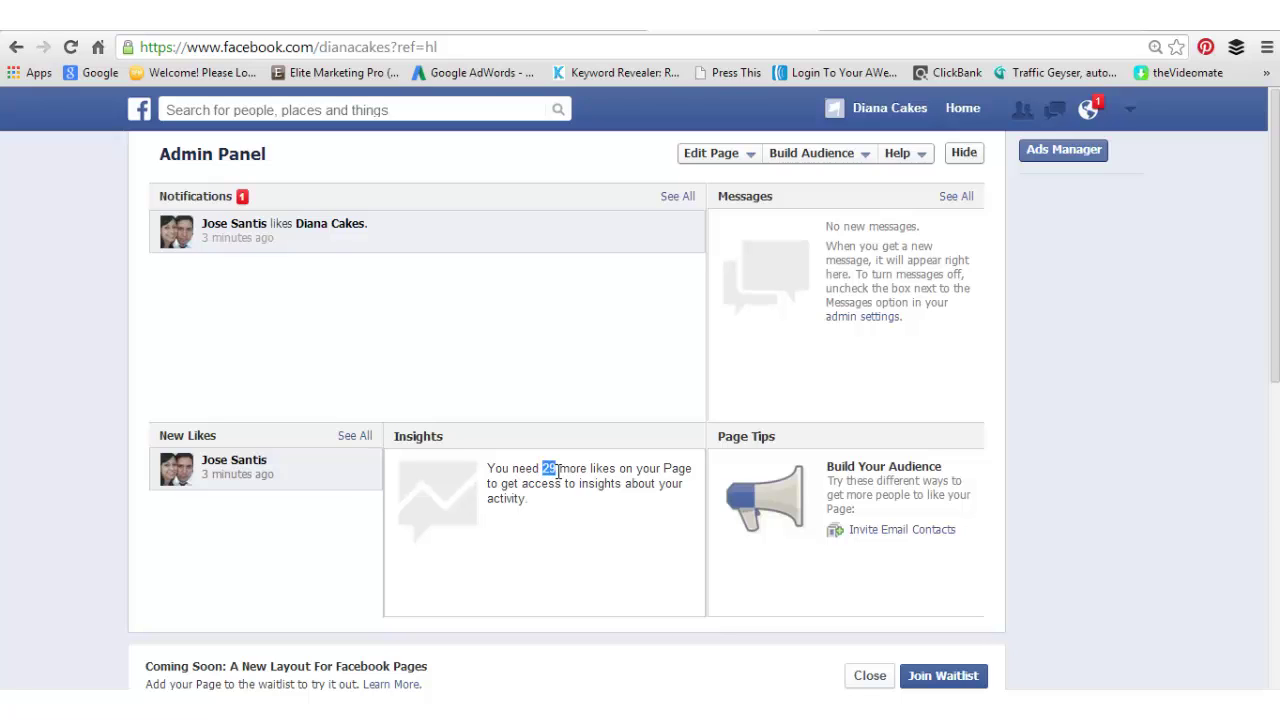